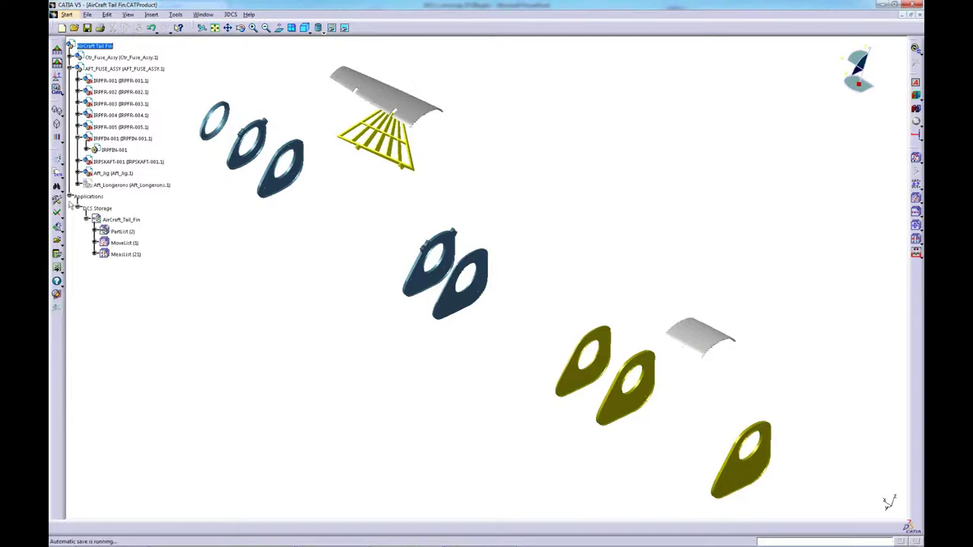
In the DCS preferences, show the color map legend and set its position to 17 horizontally and 69 vertically.
click(56, 202)
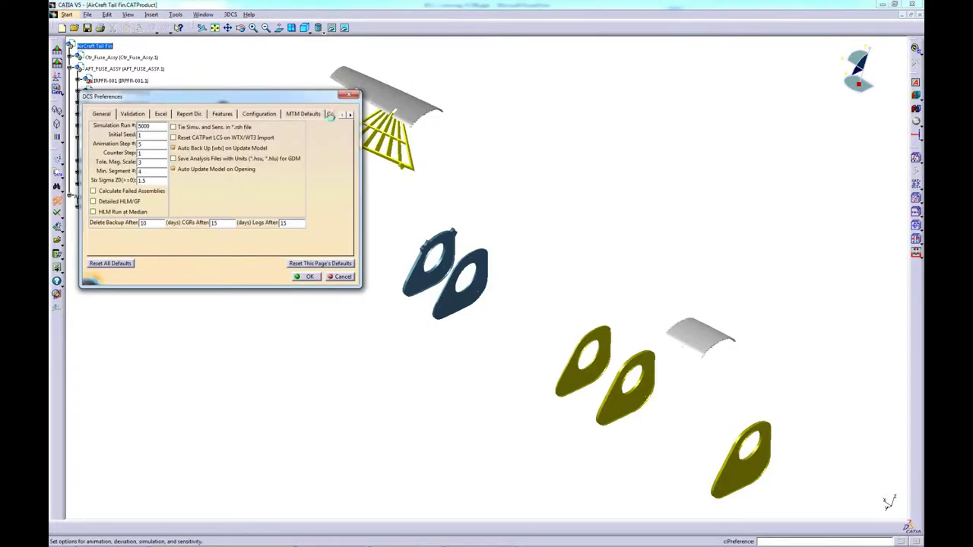
click(331, 115)
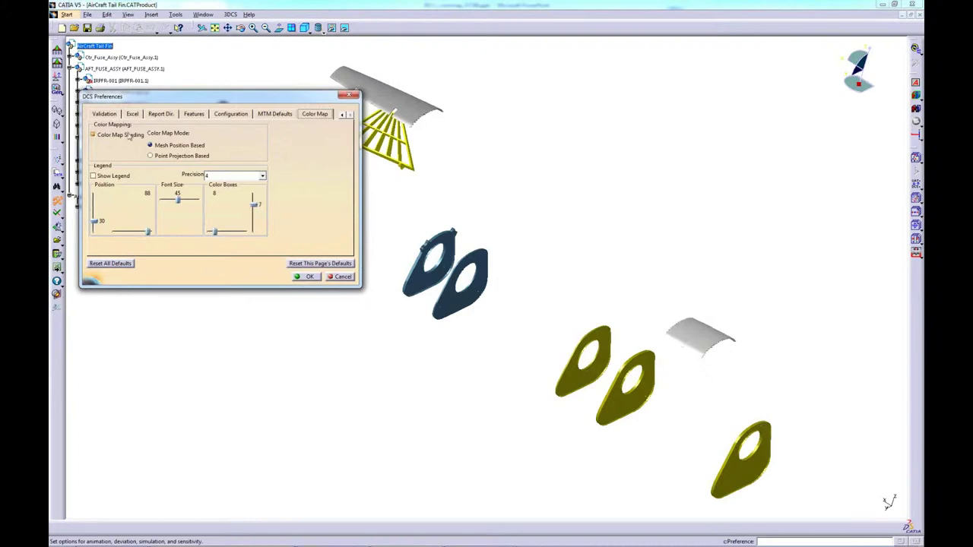
click(94, 176)
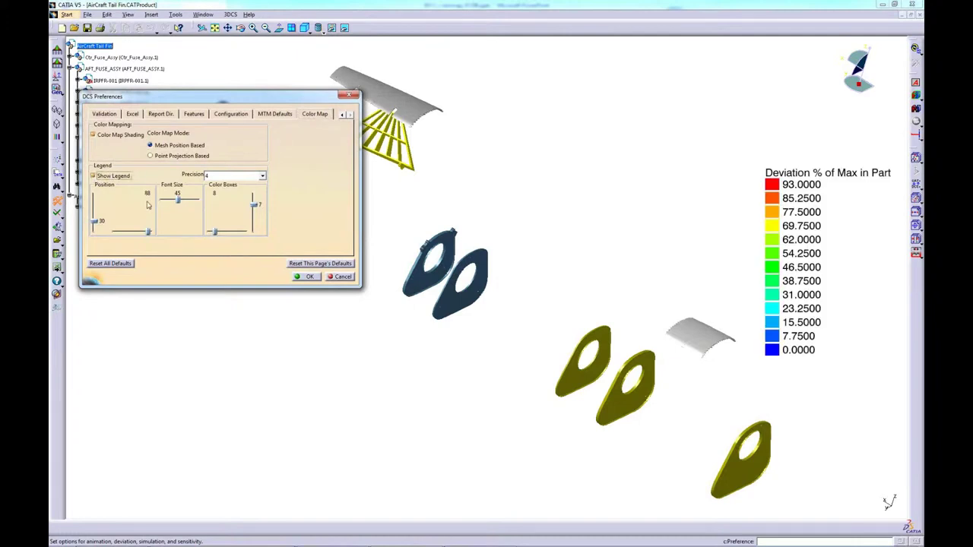
drag(147, 232, 95, 203)
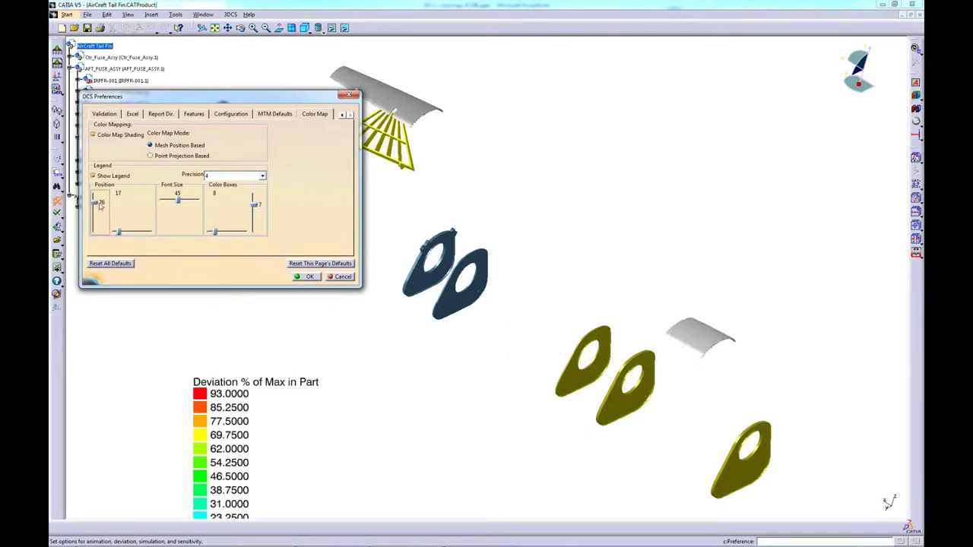
drag(97, 204, 97, 206)
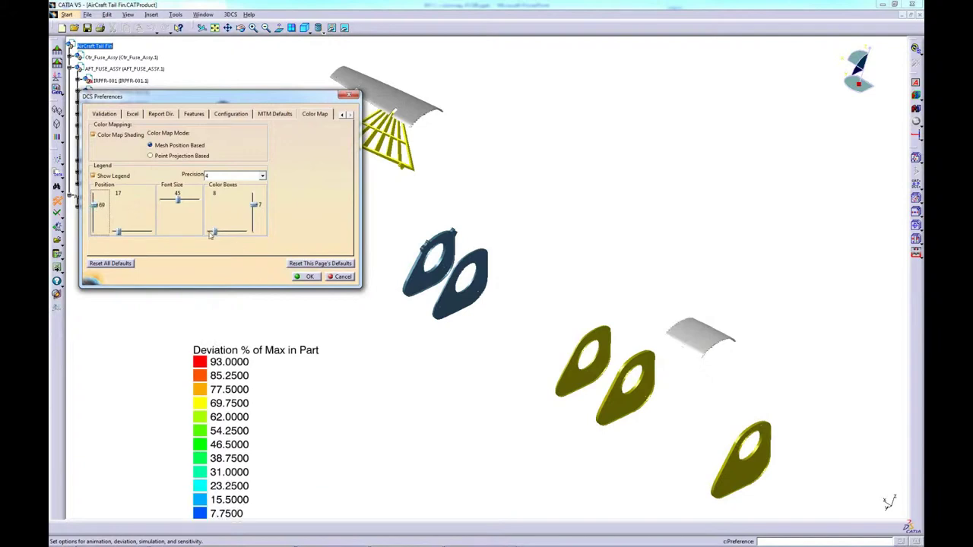
Set the legend's horizontal color box size to about 12 and its font size to about 34, and apply the preferences.
drag(217, 232, 219, 233)
drag(177, 197, 173, 197)
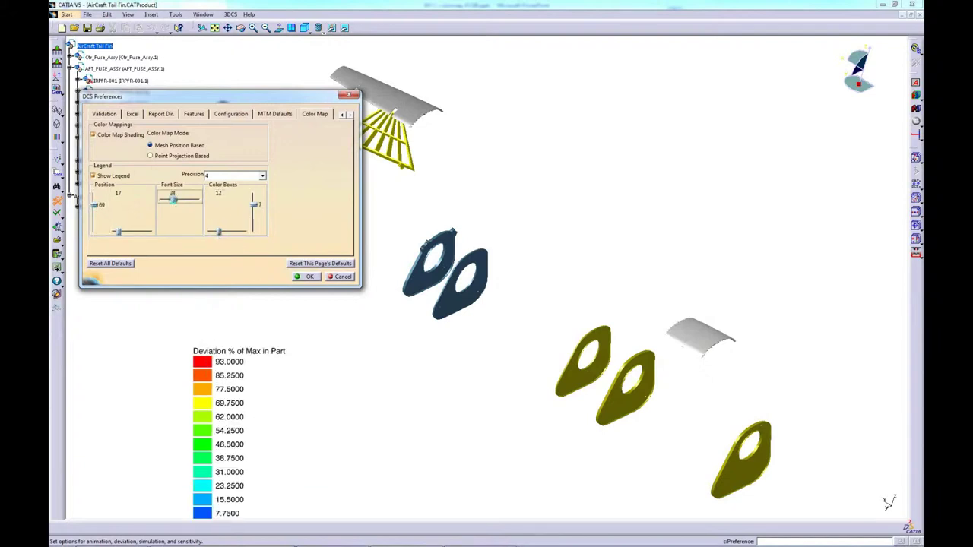
click(310, 276)
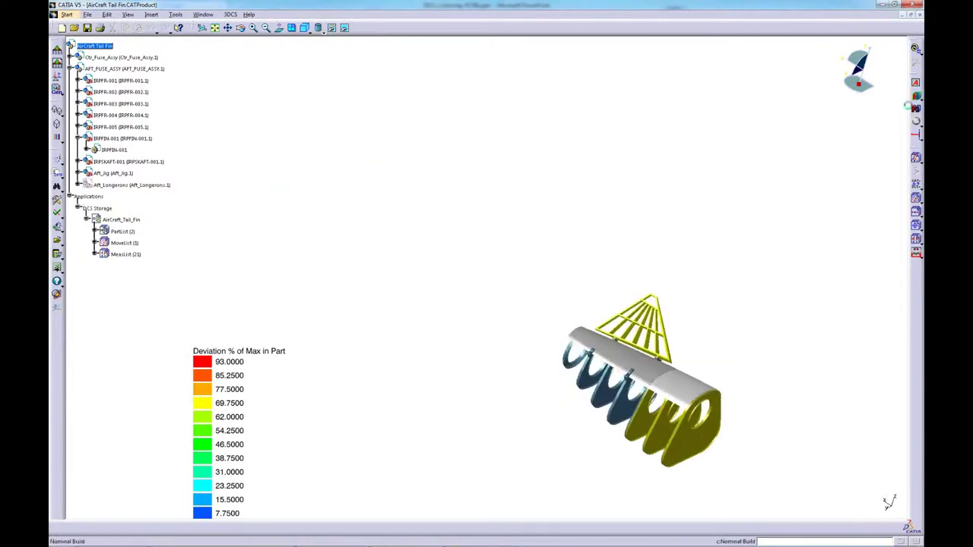
Run Continuous Deviate on the assembled tail fin to examine the mesh-based deviation color map, and close the run.
middle_drag(693, 343, 620, 196)
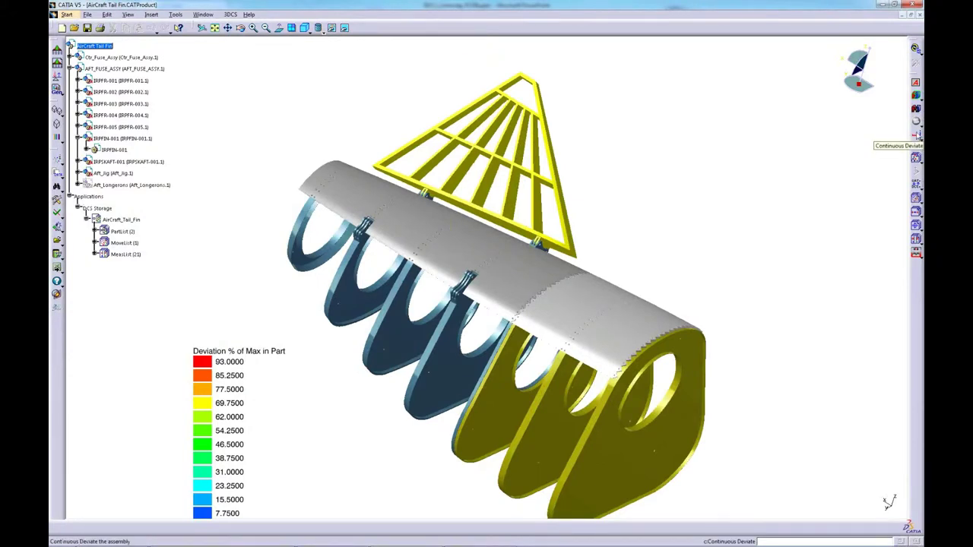
click(916, 137)
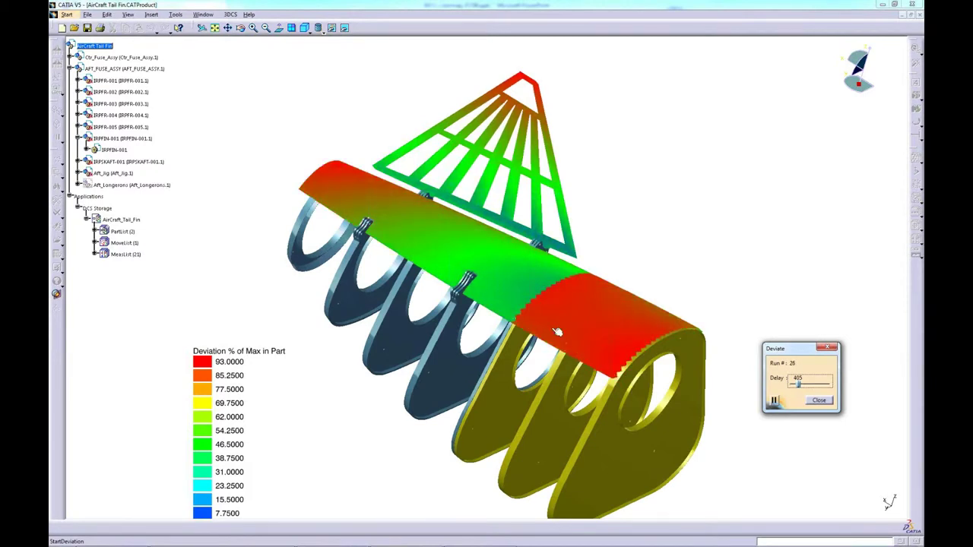
click(819, 400)
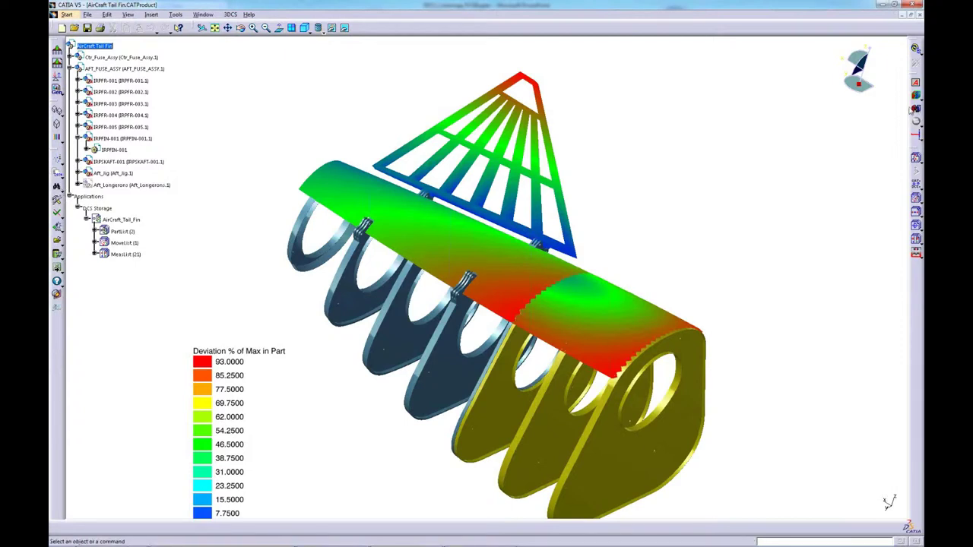
Separate the assembly so that all its parts are shown apart.
click(915, 114)
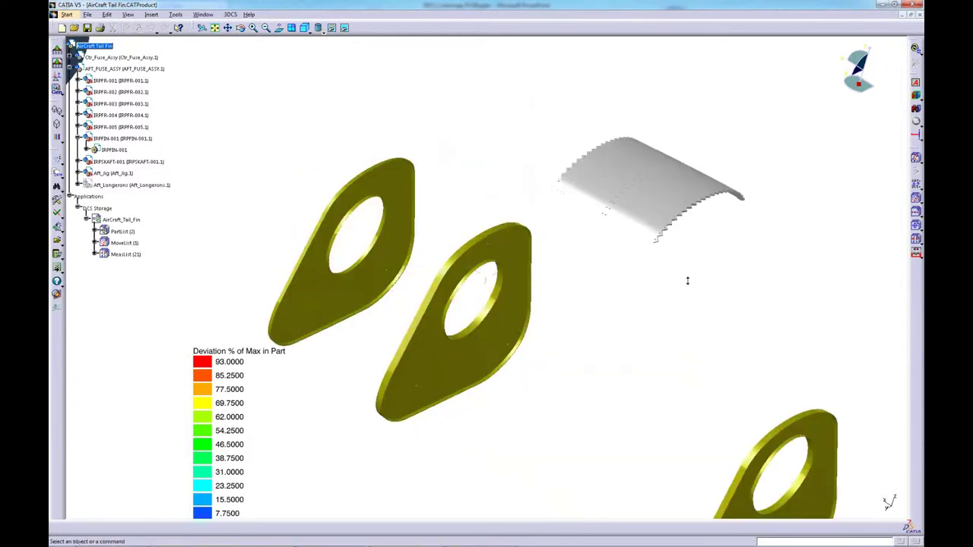
middle_drag(687, 282, 687, 328)
middle_drag(675, 251, 700, 367)
Change the color map mode to Point Projection Based in the DCS preferences and apply it.
click(56, 202)
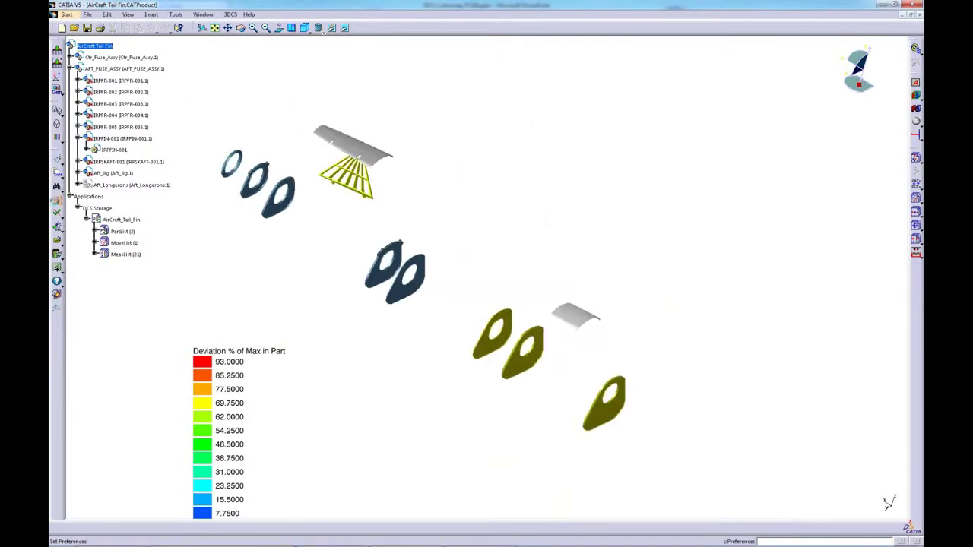
click(330, 114)
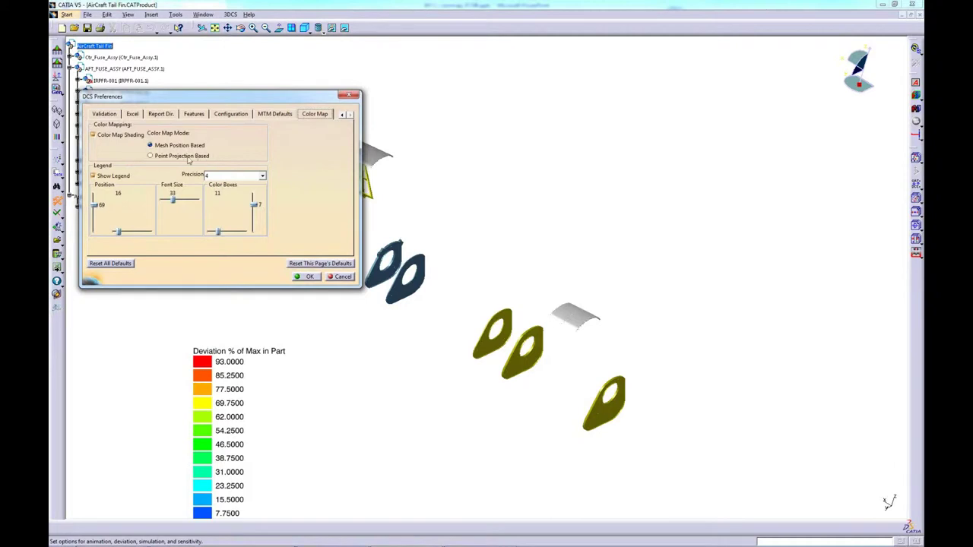
click(161, 157)
click(308, 277)
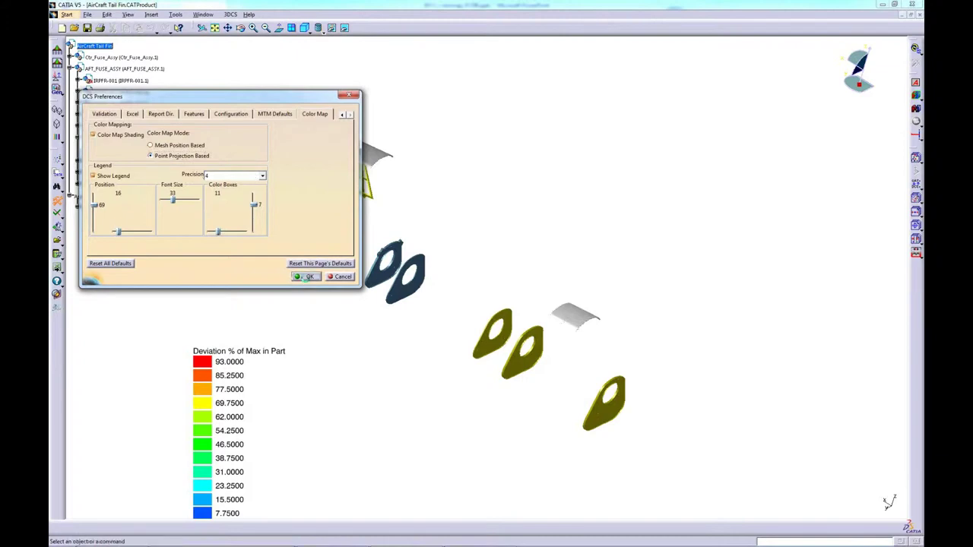
Run Continuous Deviate to examine the point-based color map on the yellow fin frame, and separate the assembly again.
middle_drag(474, 224, 549, 190)
middle_drag(322, 155, 385, 199)
middle_drag(547, 189, 560, 309)
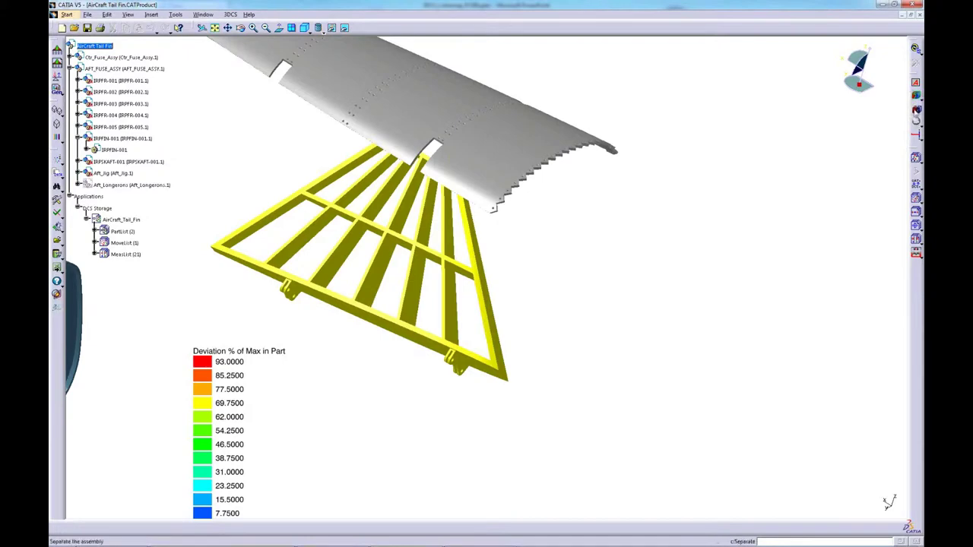
click(915, 121)
middle_drag(564, 331, 694, 334)
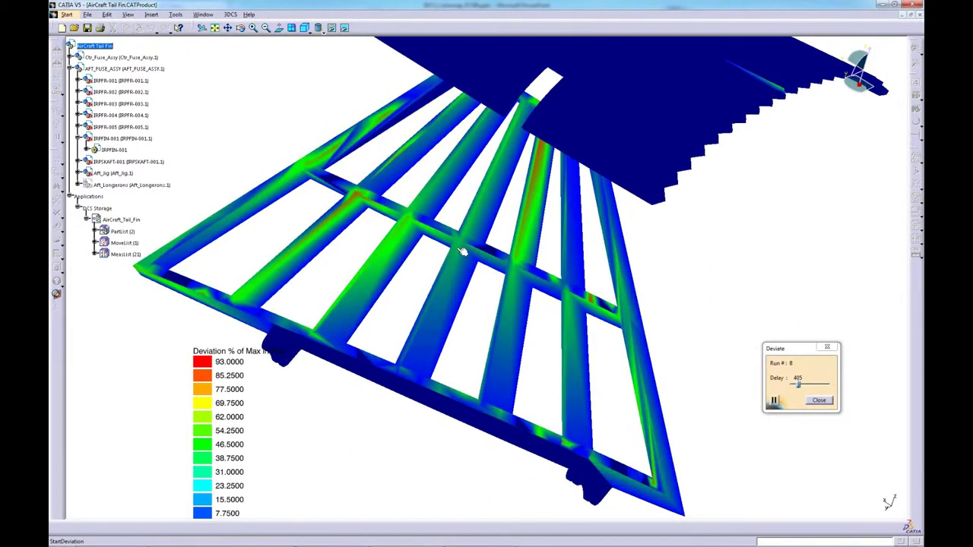
middle_drag(712, 310, 636, 487)
click(915, 171)
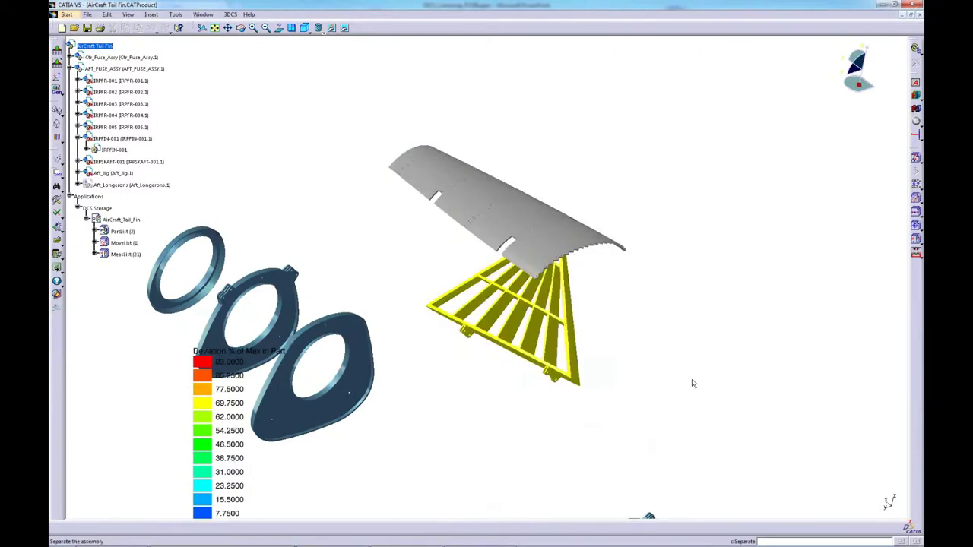
Run Continuous Deviate with the fin's tip in close-up to examine the deviation colors around its points.
middle_drag(692, 384, 502, 175)
middle_drag(354, 192, 353, 274)
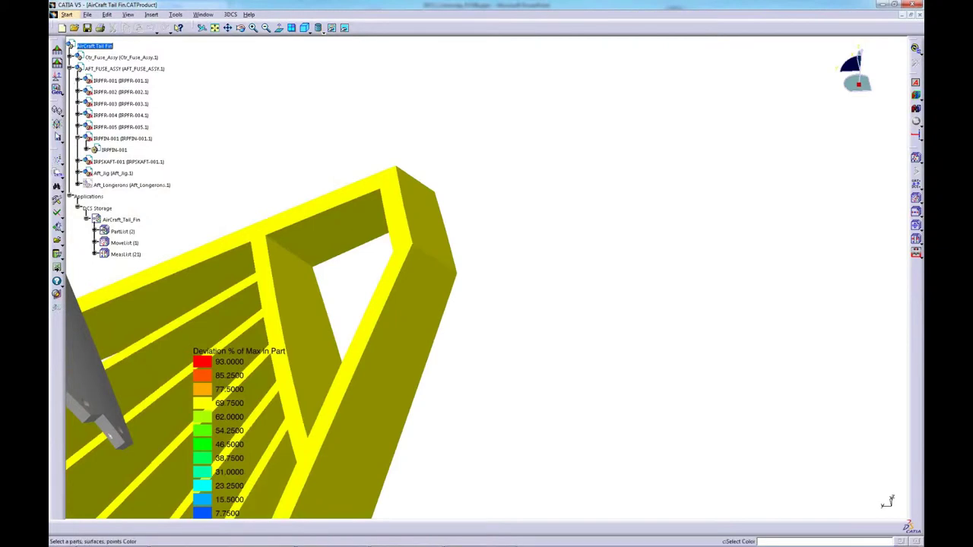
middle_drag(454, 319, 561, 222)
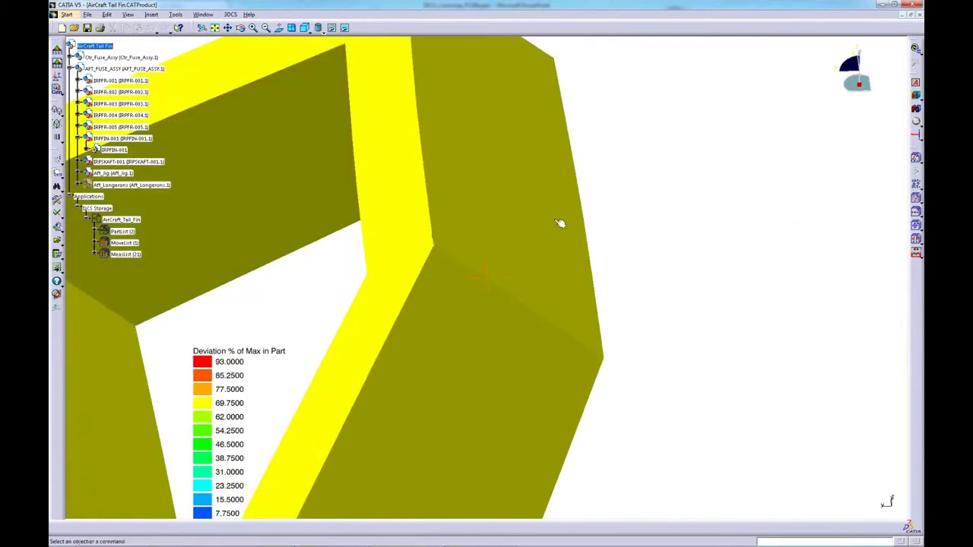
middle_drag(477, 199, 508, 272)
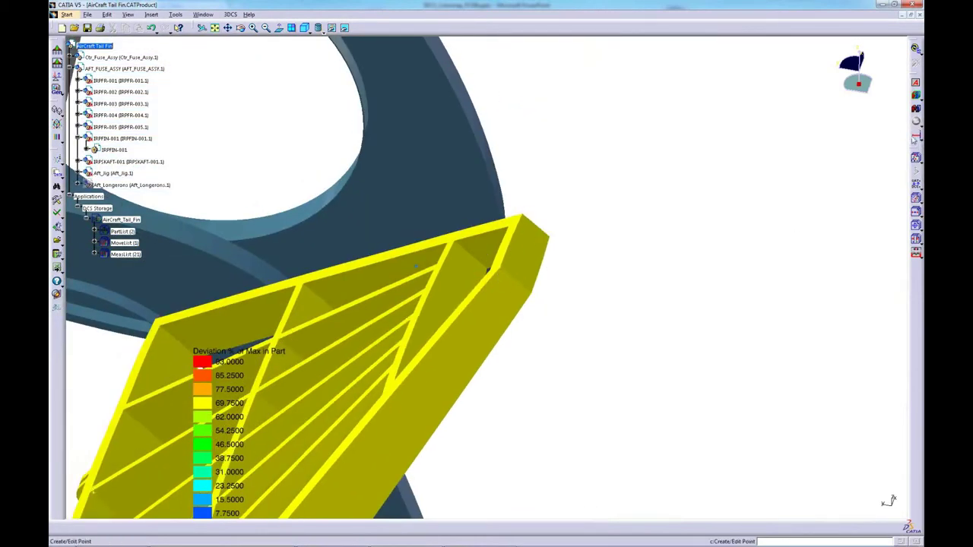
click(913, 135)
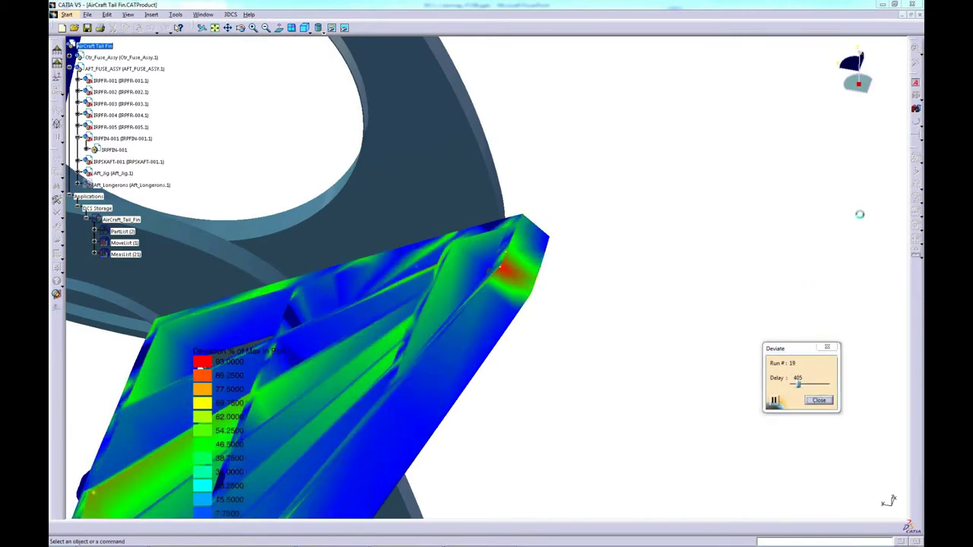
Hide the points of the geometry and set the tolerance magnification scale to 1 in the DCS preferences.
middle_drag(370, 422, 484, 250)
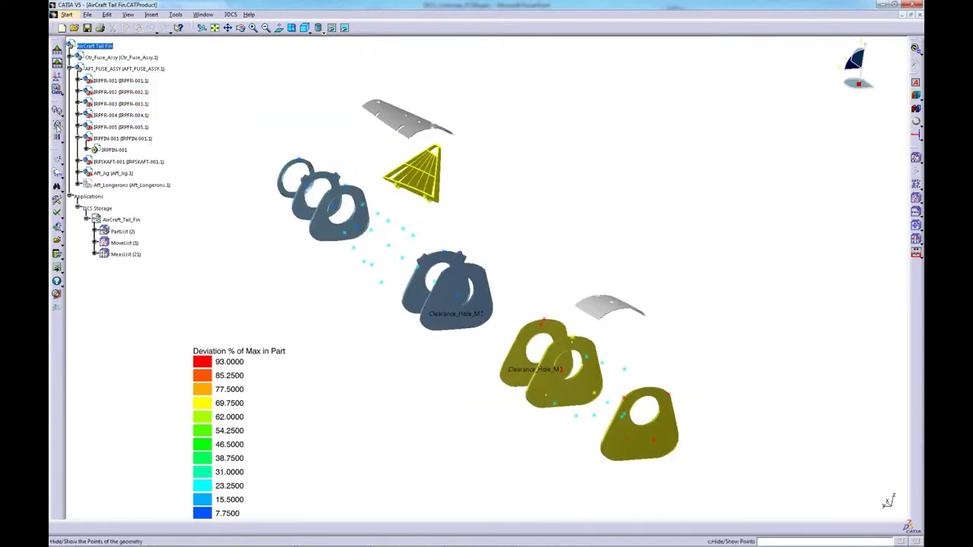
click(57, 126)
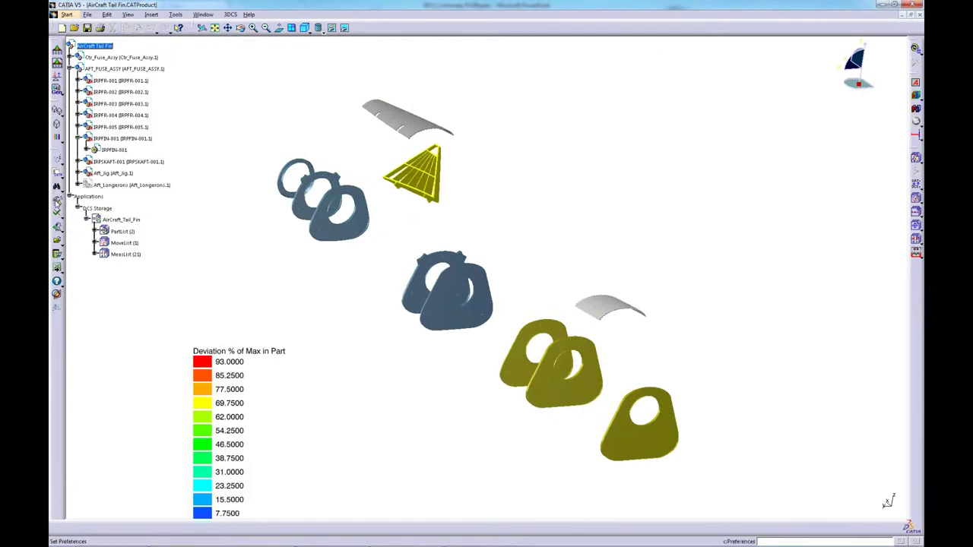
middle_drag(718, 182, 719, 178)
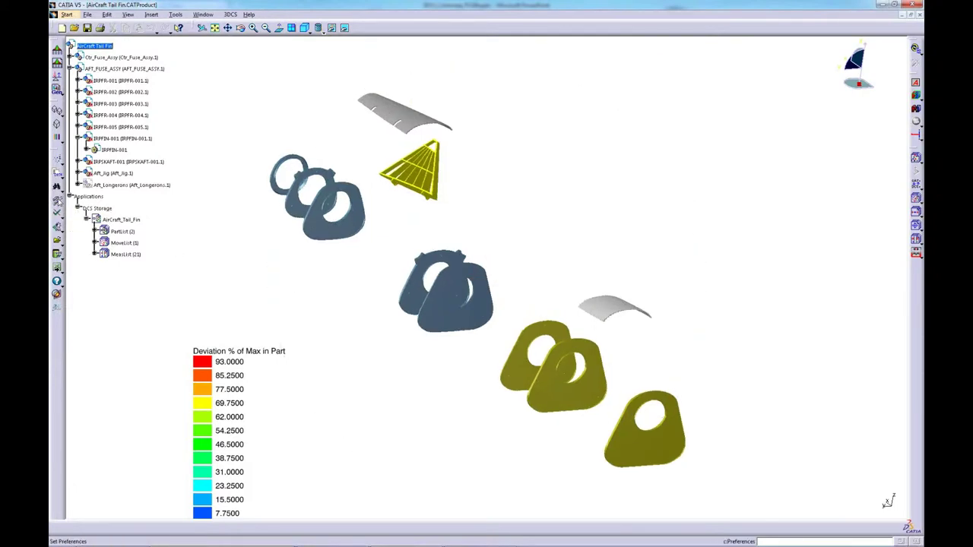
drag(143, 163, 84, 167)
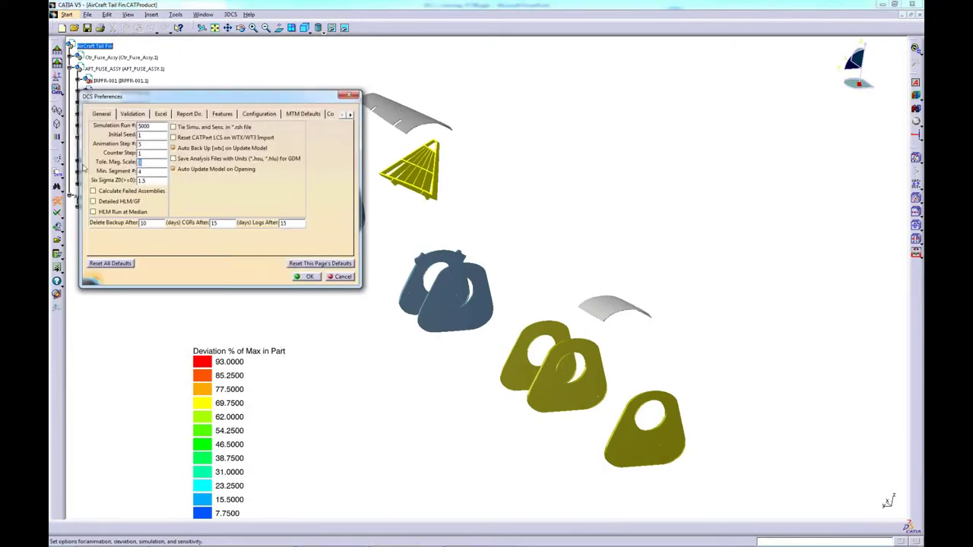
click(308, 277)
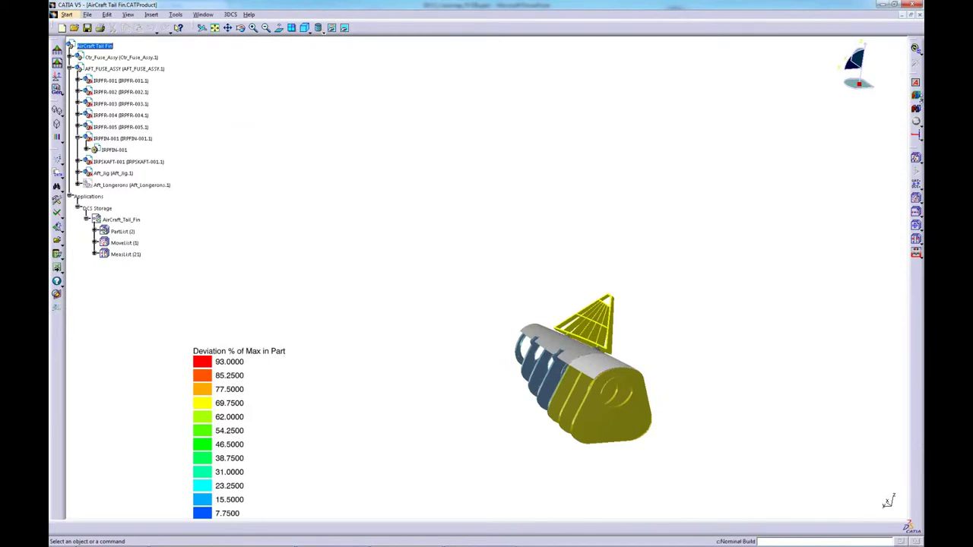
Run the simulation with 2000 runs and sensitivity off, continuing past the assembly status check and overwriting the existing AirCraft Tail Fin.hst results.
click(59, 51)
click(830, 504)
click(836, 505)
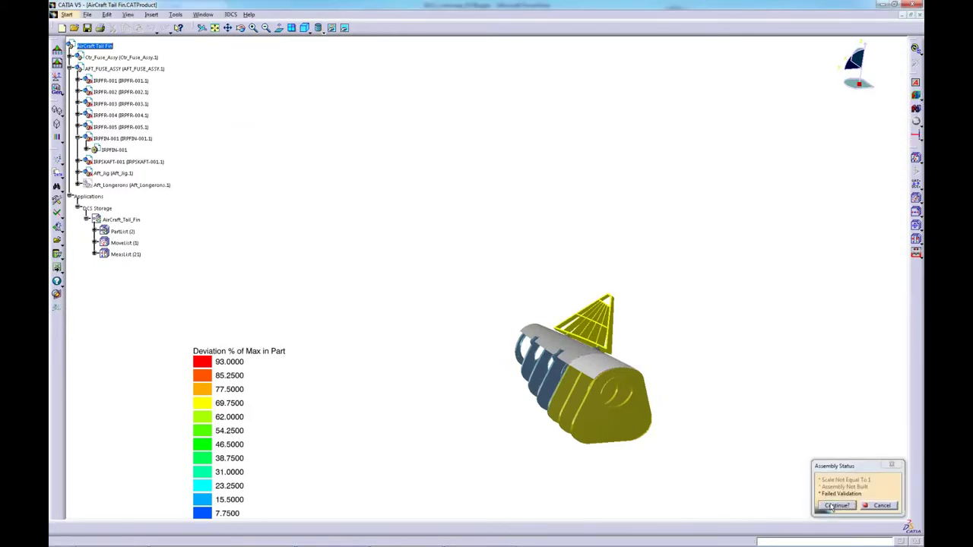
click(202, 159)
drag(674, 392, 564, 394)
text(2000)
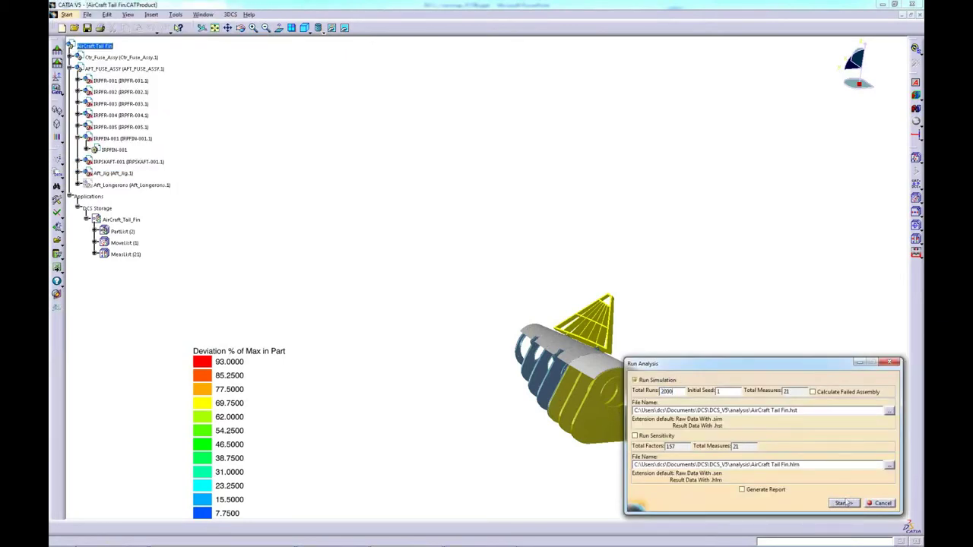
click(843, 503)
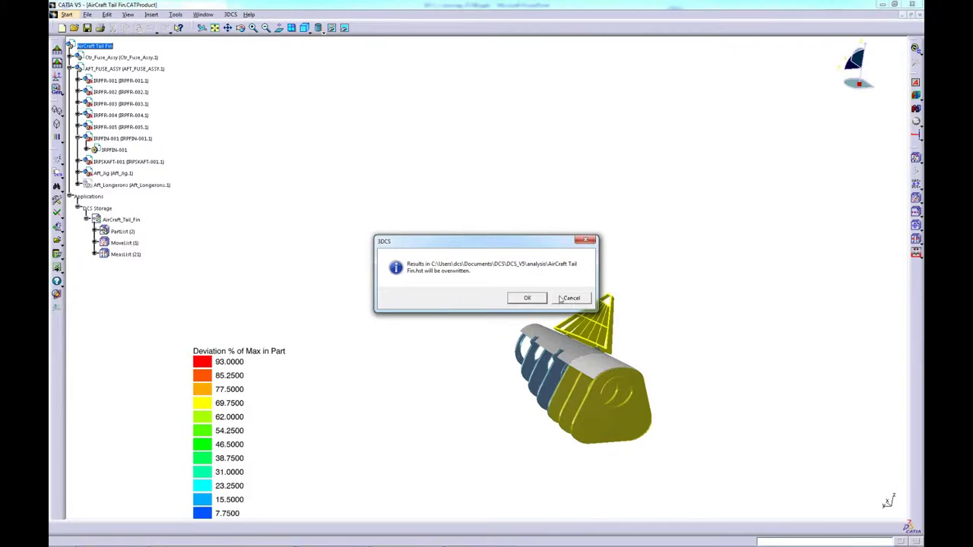
click(519, 302)
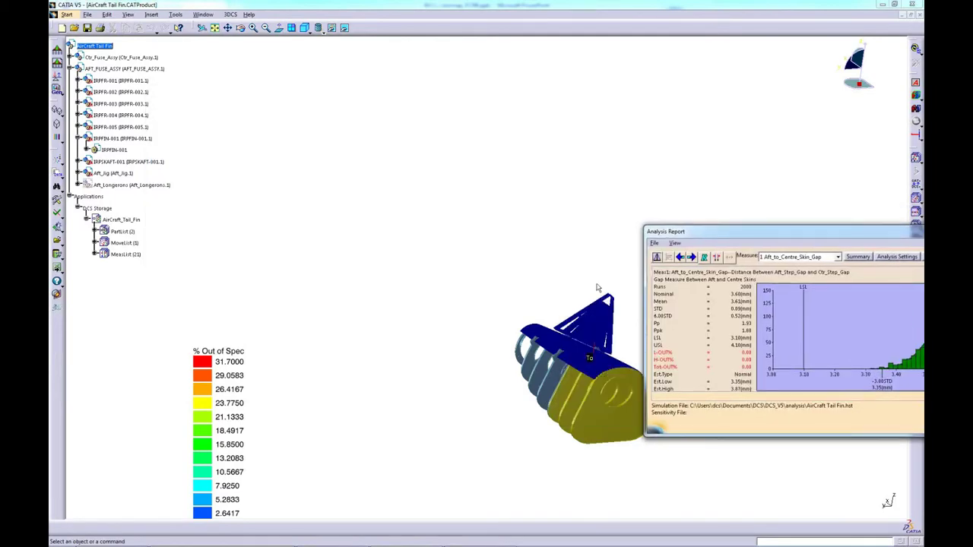
Move the Analysis Report clear of the enlarged tail fin and select % Out of Spec as the color map type.
middle_drag(597, 287, 541, 291)
drag(782, 233, 497, 320)
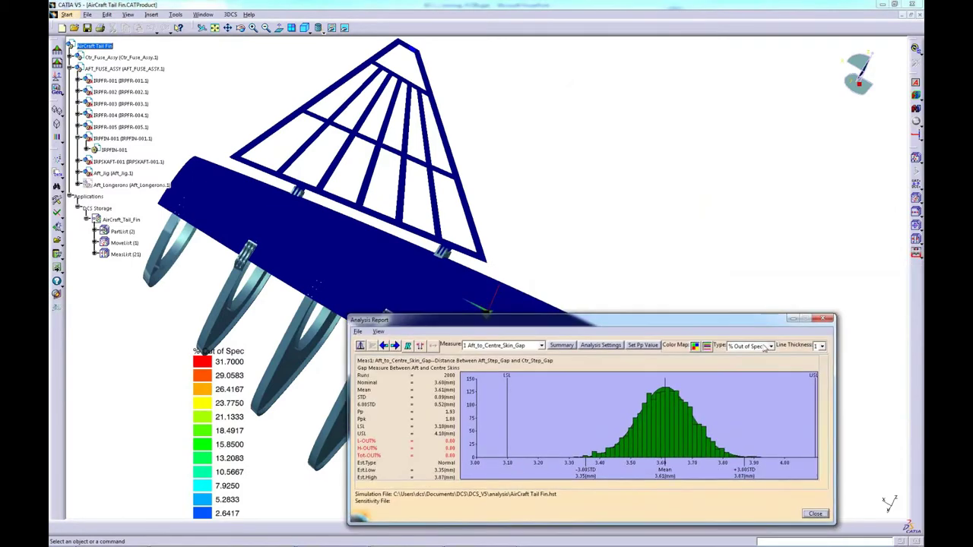
drag(695, 325, 655, 364)
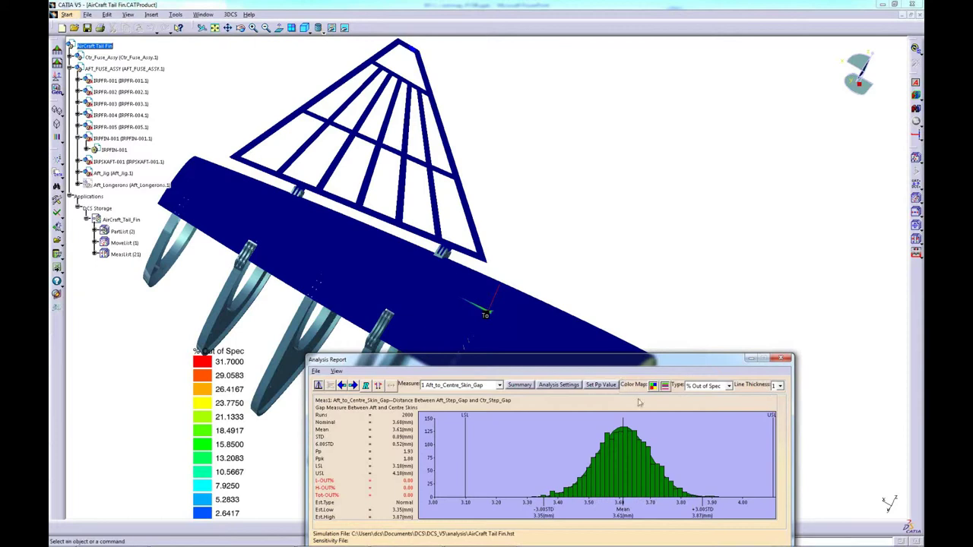
click(725, 387)
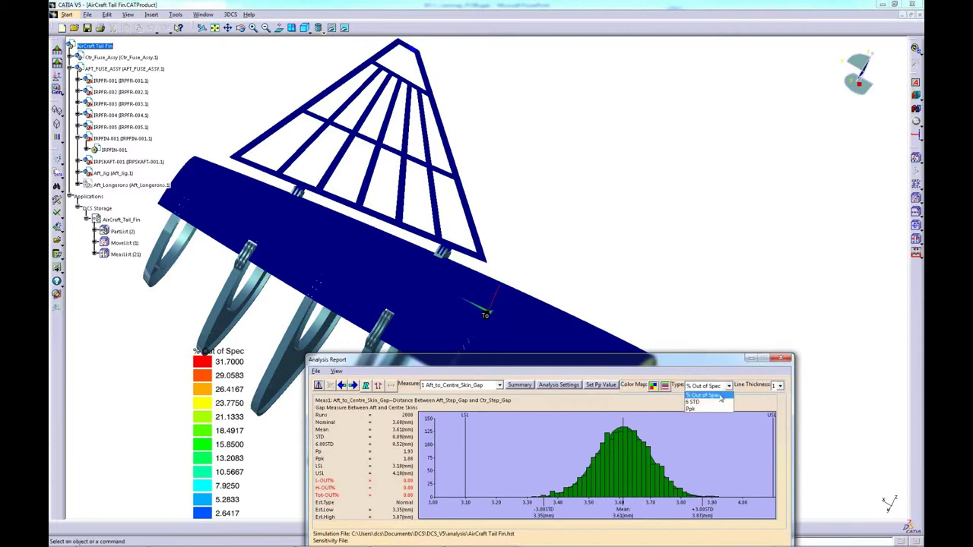
click(720, 396)
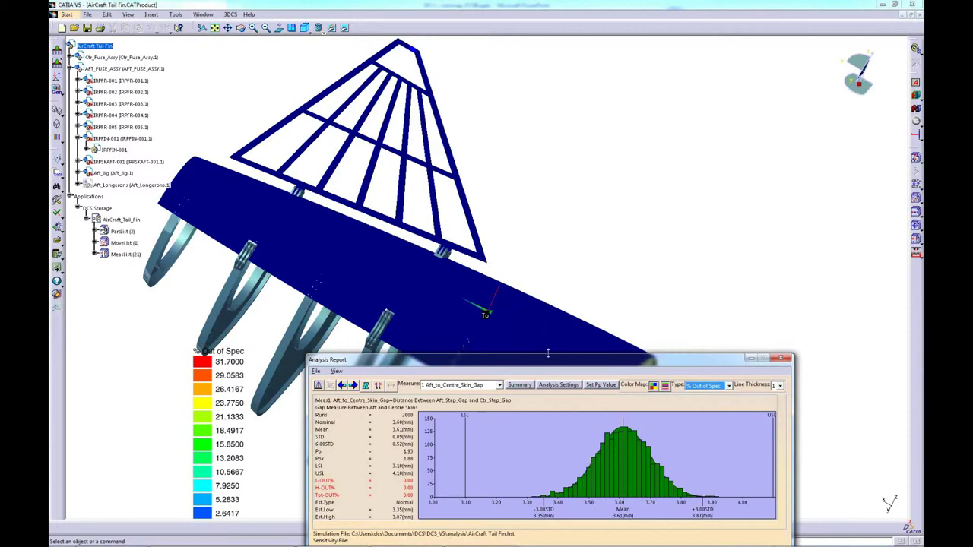
drag(553, 368, 532, 370)
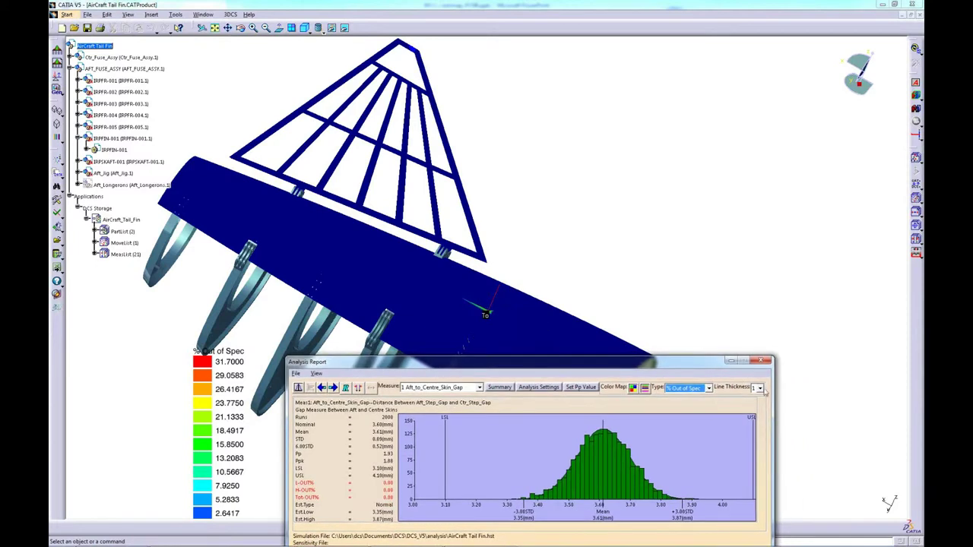
Set the line thickness of the measurement color map to 4 in the Analysis Report.
click(759, 389)
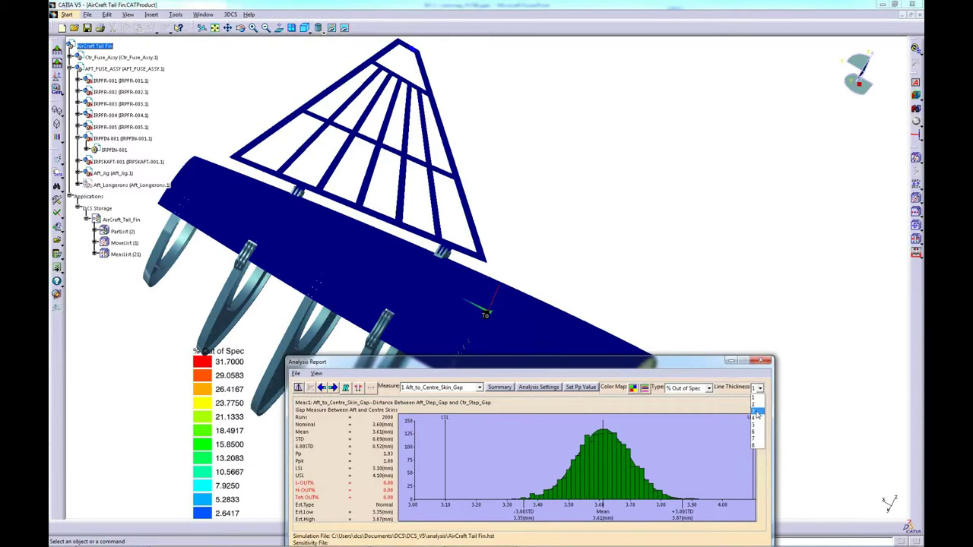
click(757, 411)
click(758, 389)
click(759, 417)
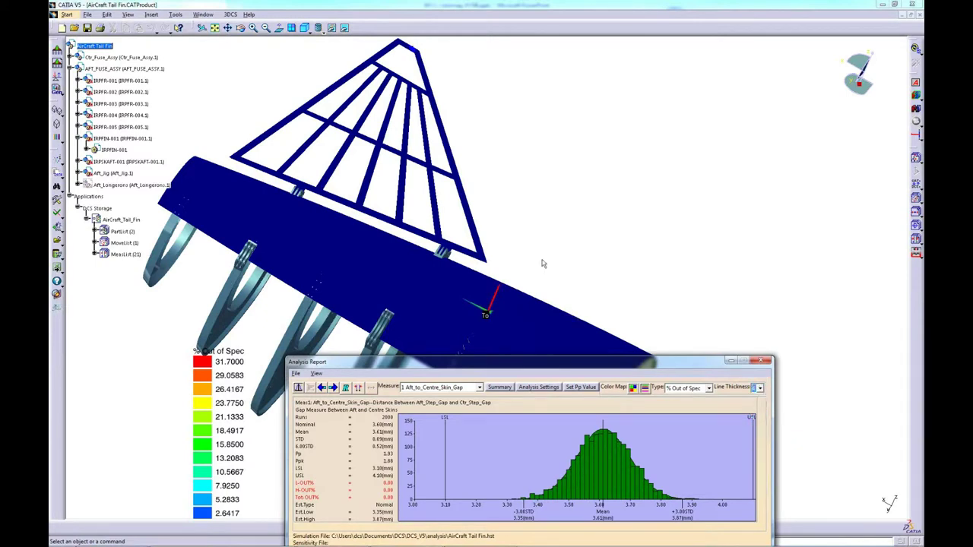
ctrl+middle_drag(543, 264, 660, 380)
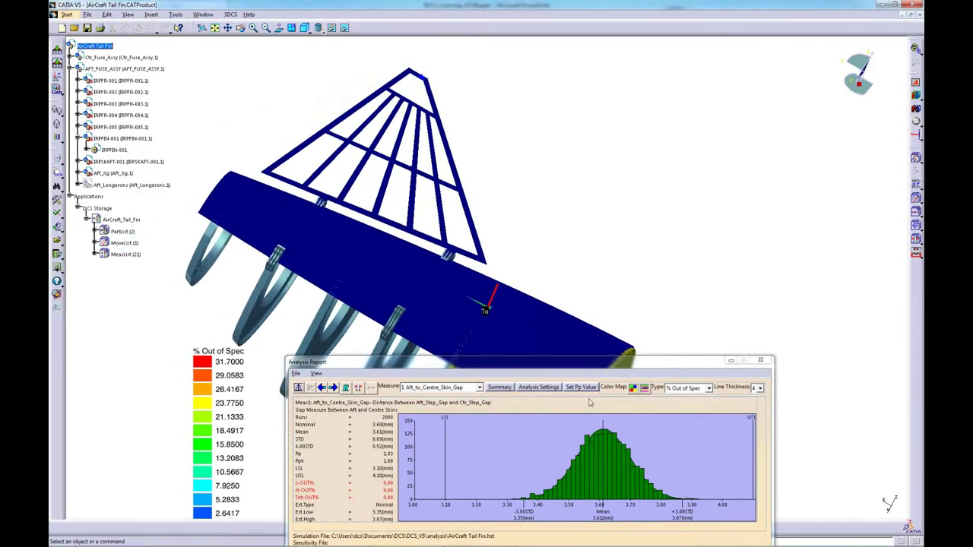
Turn off the part surface color map and move the Analysis Report clear of the tail fin assembly.
click(632, 389)
middle_drag(572, 310, 426, 251)
drag(547, 378, 708, 260)
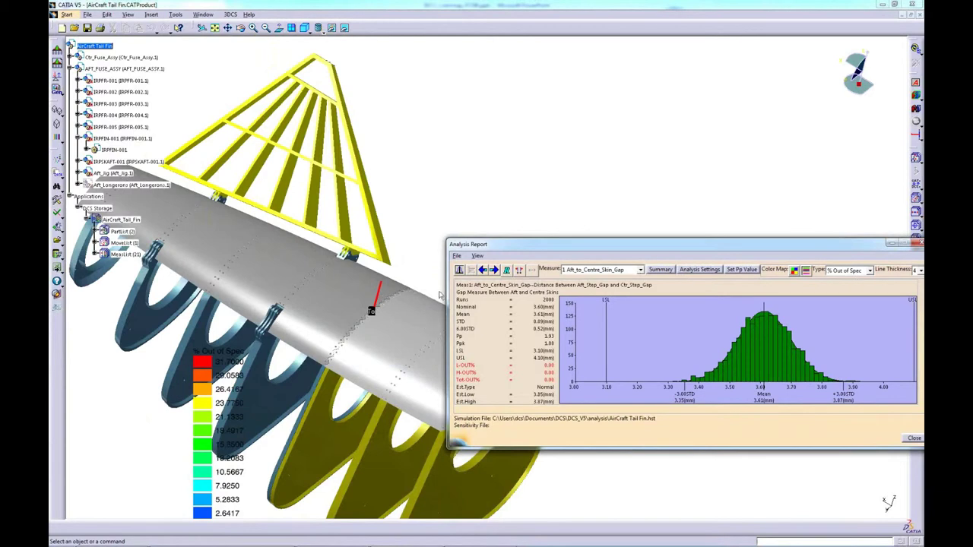
middle_drag(388, 192, 441, 163)
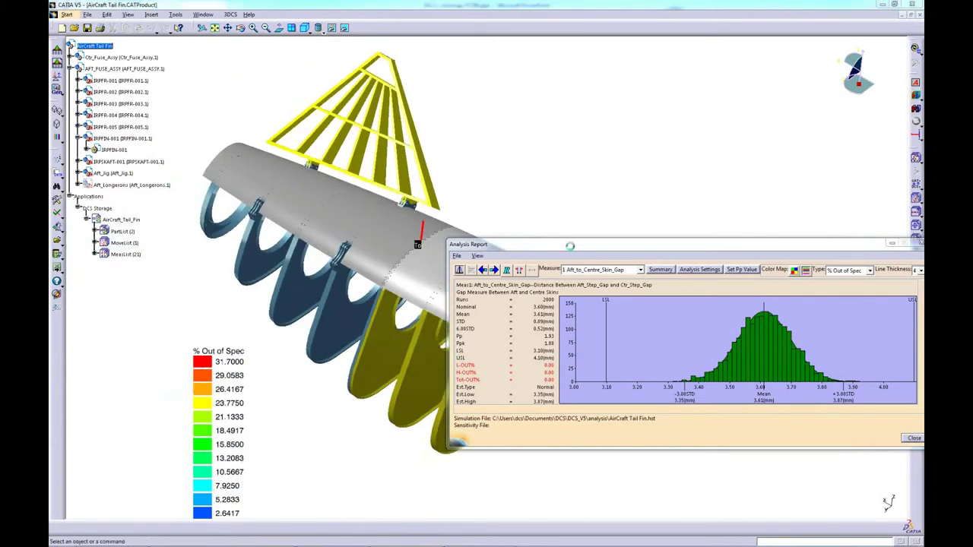
drag(513, 244, 549, 50)
middle_drag(444, 279, 425, 291)
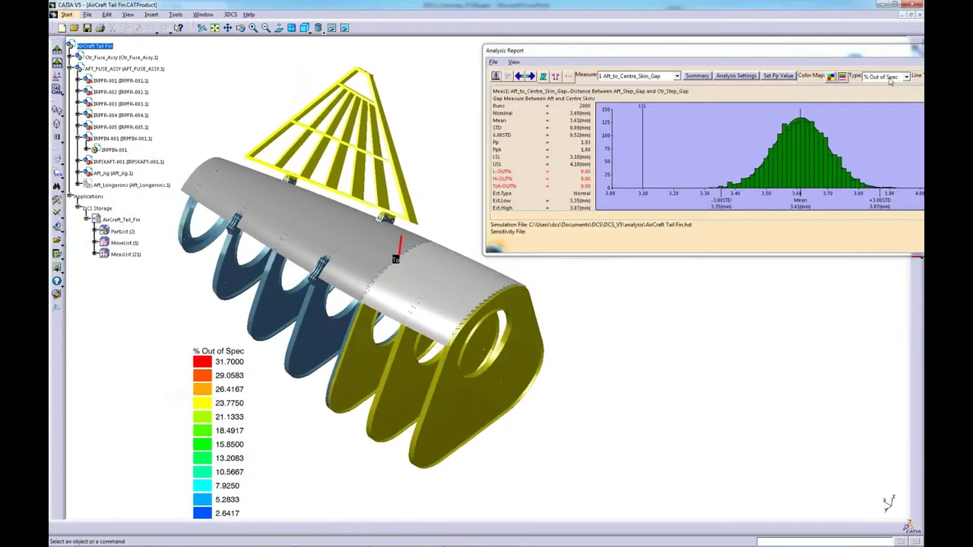
Change the color map type to 6 STD and examine the colored measurement lines on the assembly.
click(891, 77)
click(884, 95)
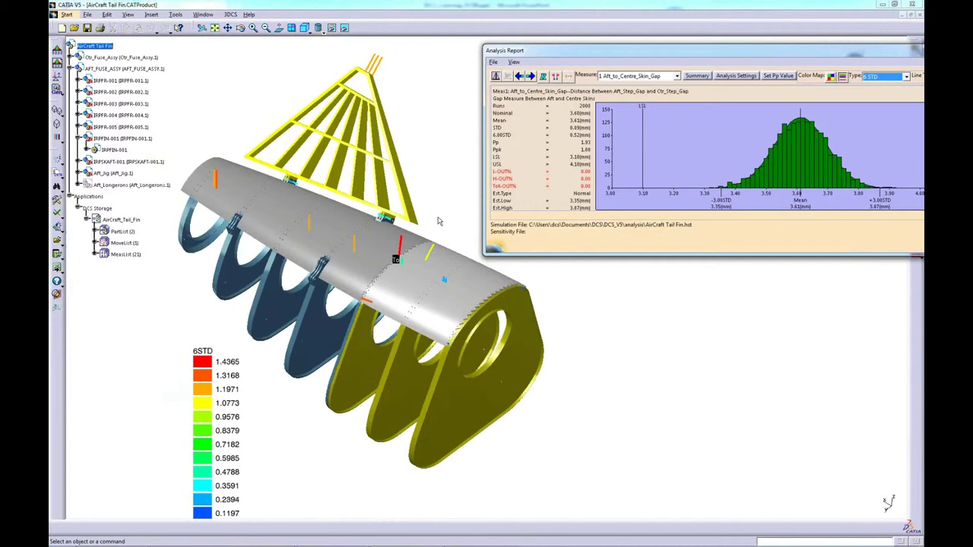
middle_drag(437, 222, 448, 247)
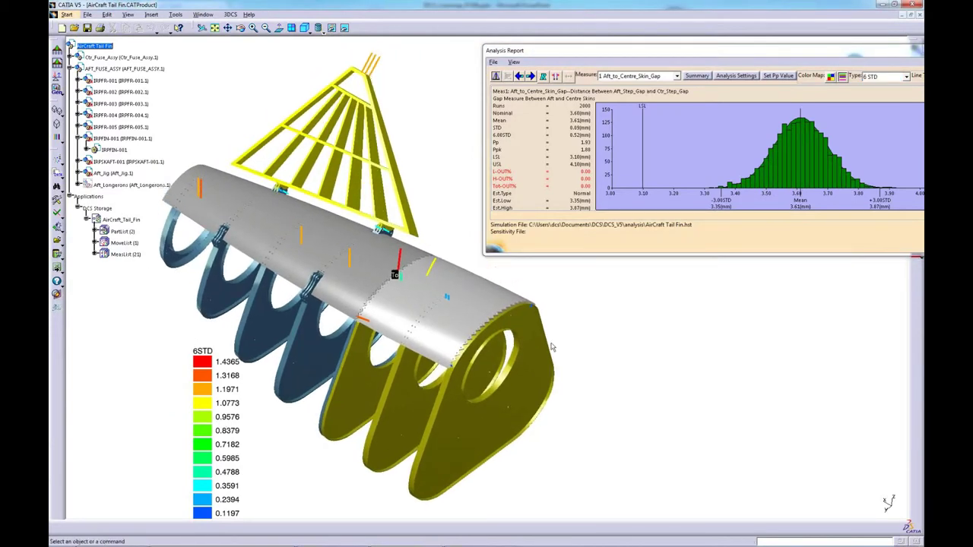
middle_drag(570, 279, 565, 278)
Change the color map type to Ppk and bring the whole tail fin assembly into view beside the report.
click(874, 76)
click(880, 101)
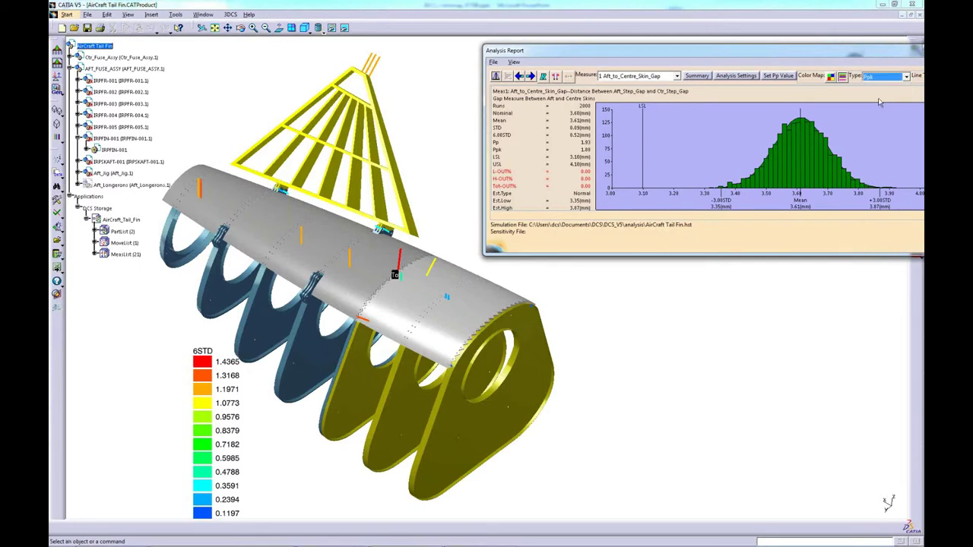
middle_drag(430, 303, 297, 198)
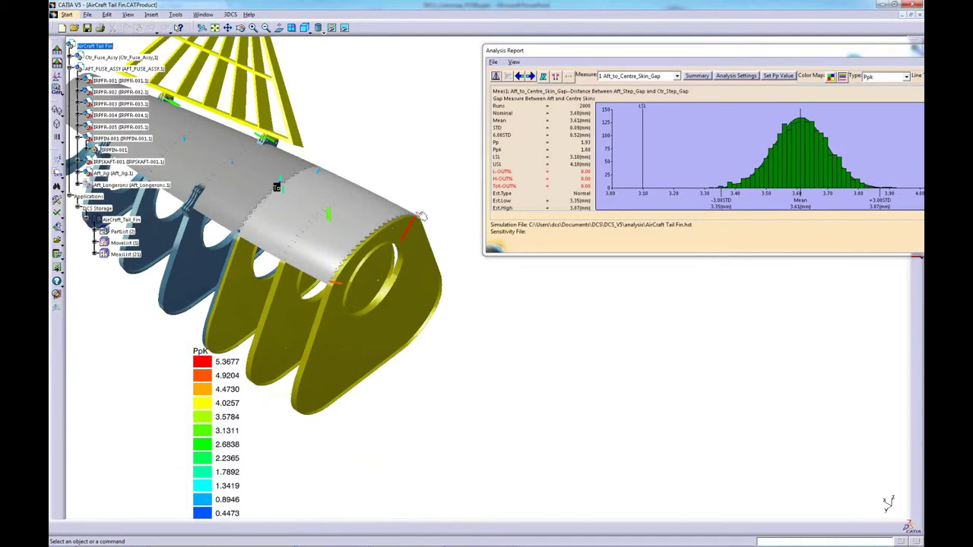
middle_drag(388, 223, 416, 251)
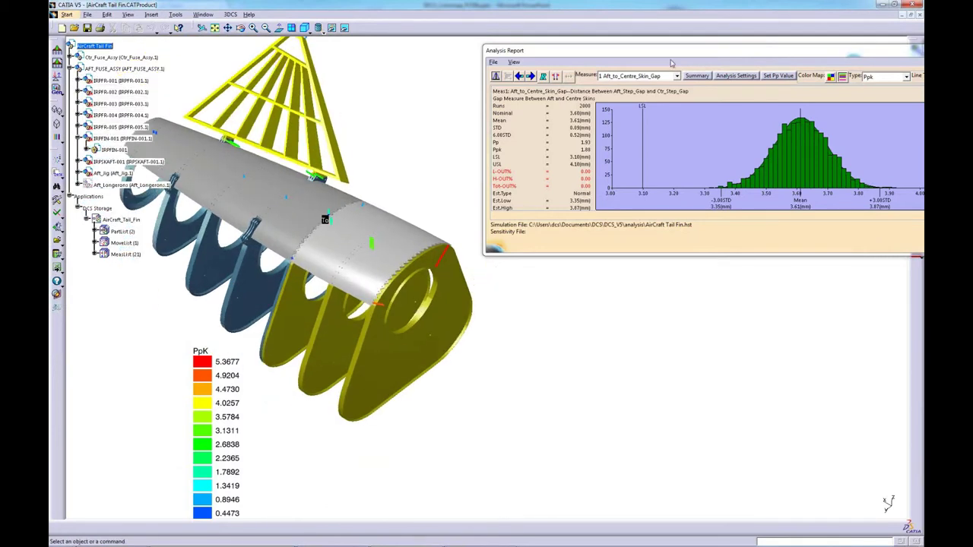
drag(670, 54, 666, 57)
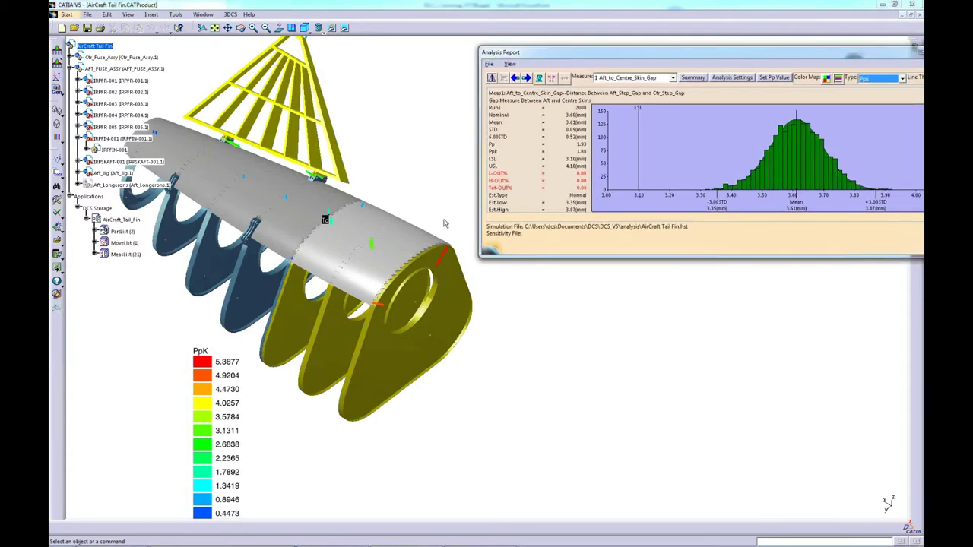
middle_drag(401, 201, 491, 252)
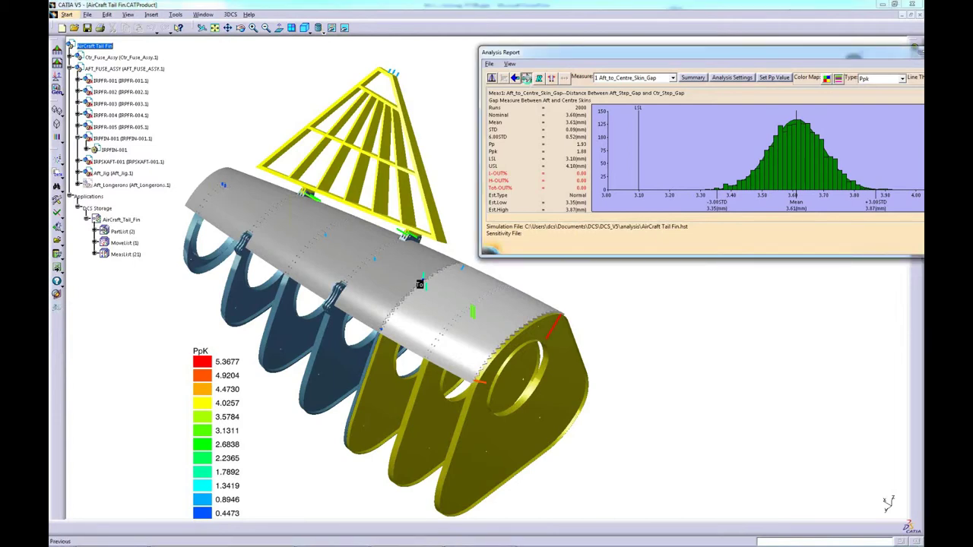
Step forward through the measures from Aft_to_Centre_Skin_Gap past Fin2_F4_A and back to Fin_Mesh1_A to examine their locations and histograms.
click(528, 79)
click(527, 79)
click(527, 79)
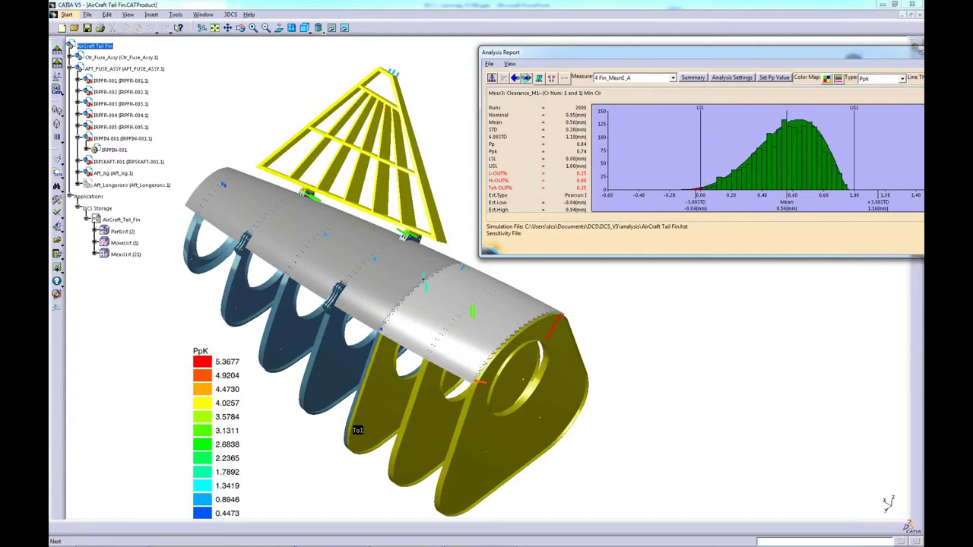
click(527, 79)
click(528, 79)
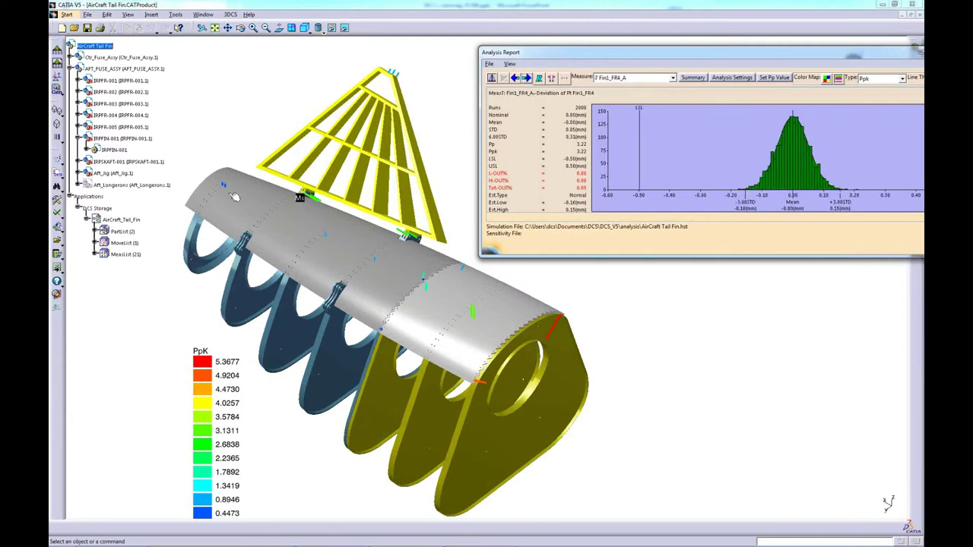
click(528, 79)
click(527, 79)
click(516, 79)
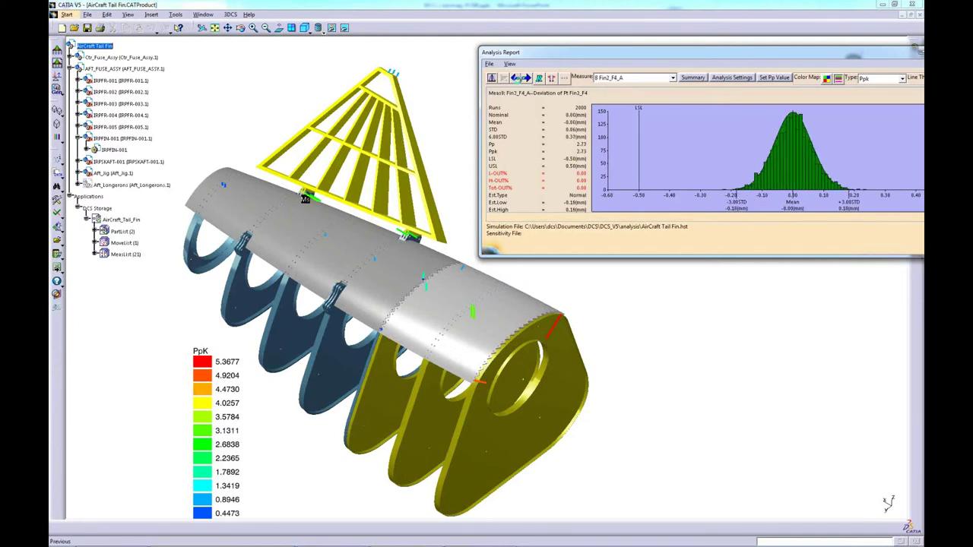
click(516, 79)
click(516, 79)
click(516, 79)
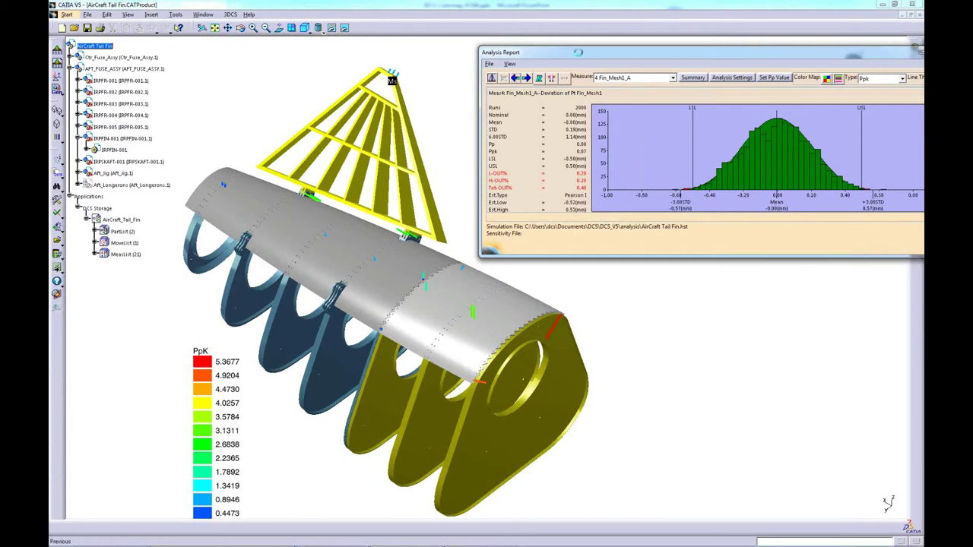
Switch the part surface color map on and back off, and move the Analysis Report below the fuselage.
drag(578, 53, 574, 51)
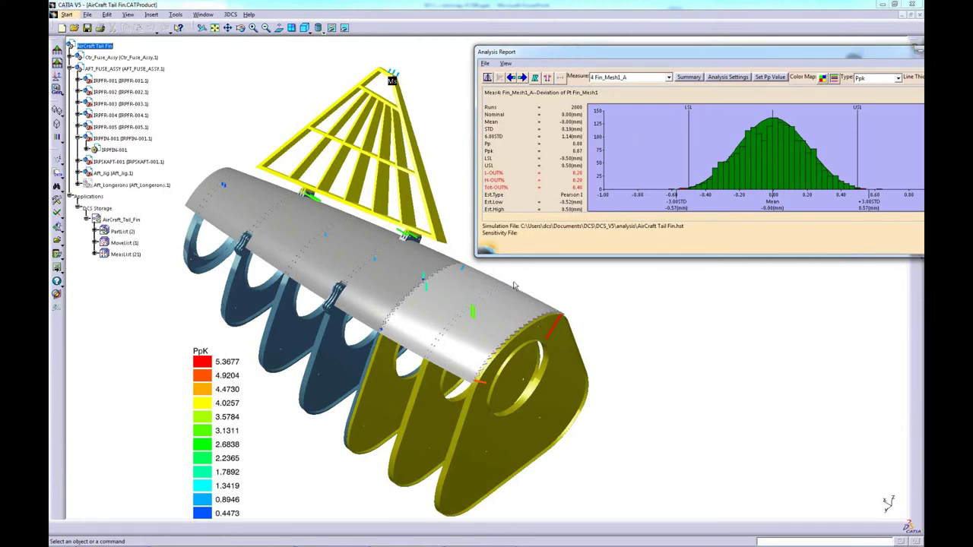
middle_drag(512, 283, 487, 275)
drag(803, 57, 719, 57)
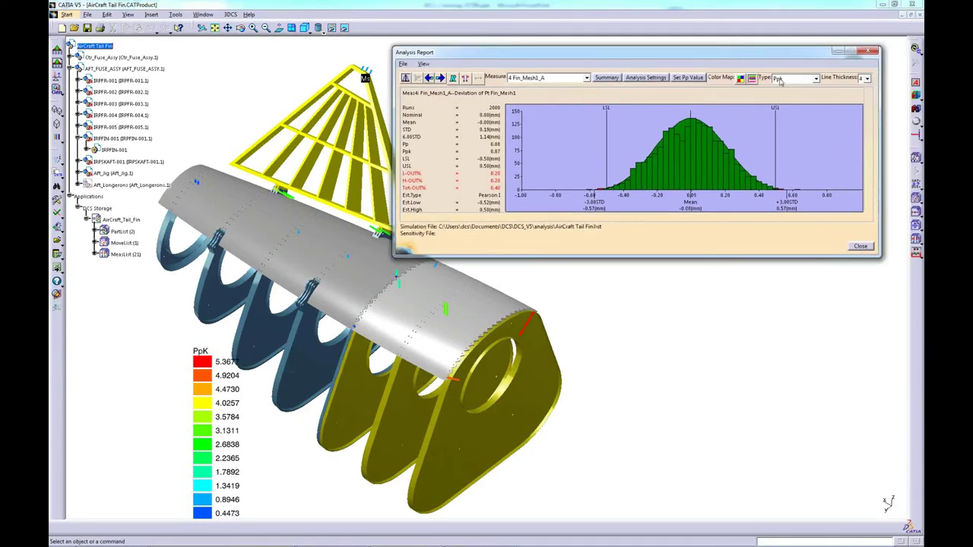
click(740, 79)
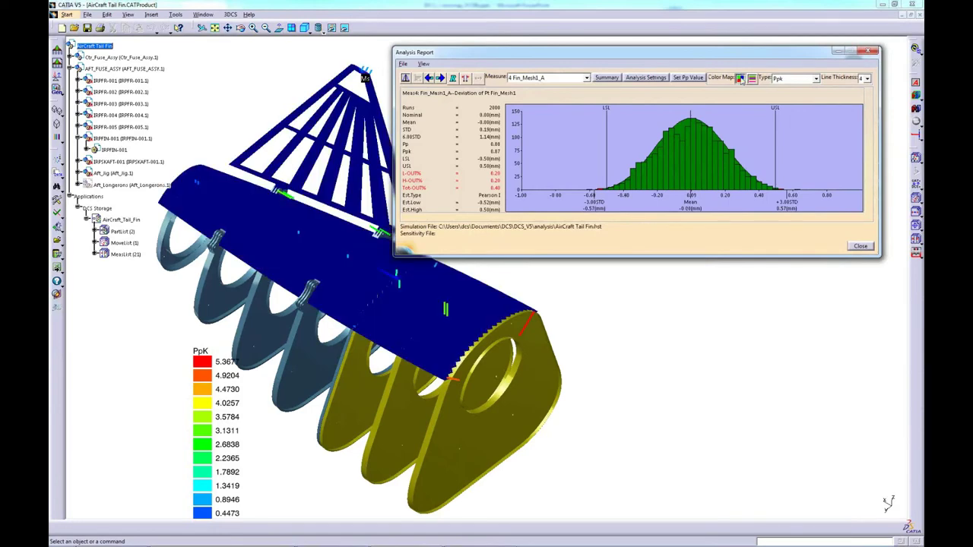
click(739, 79)
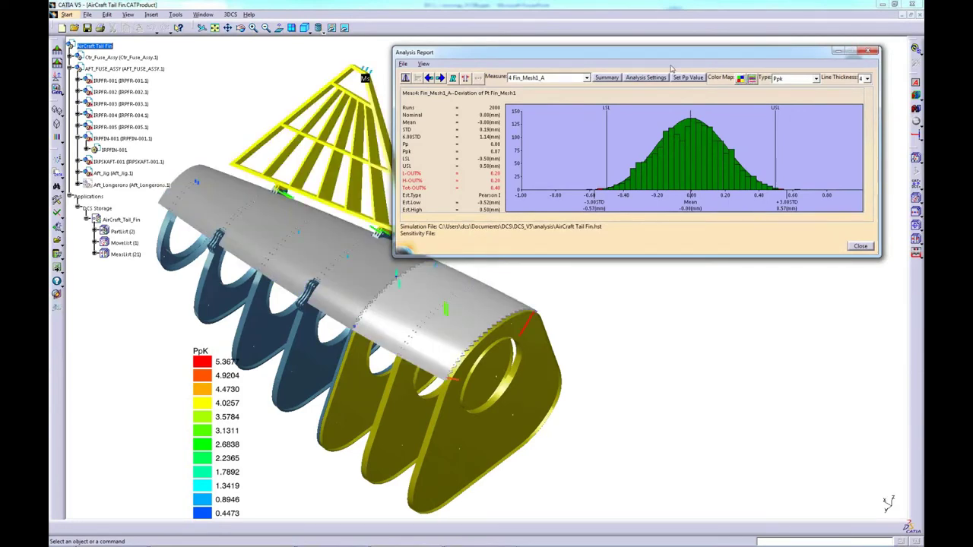
drag(664, 57, 670, 332)
middle_drag(458, 255, 274, 269)
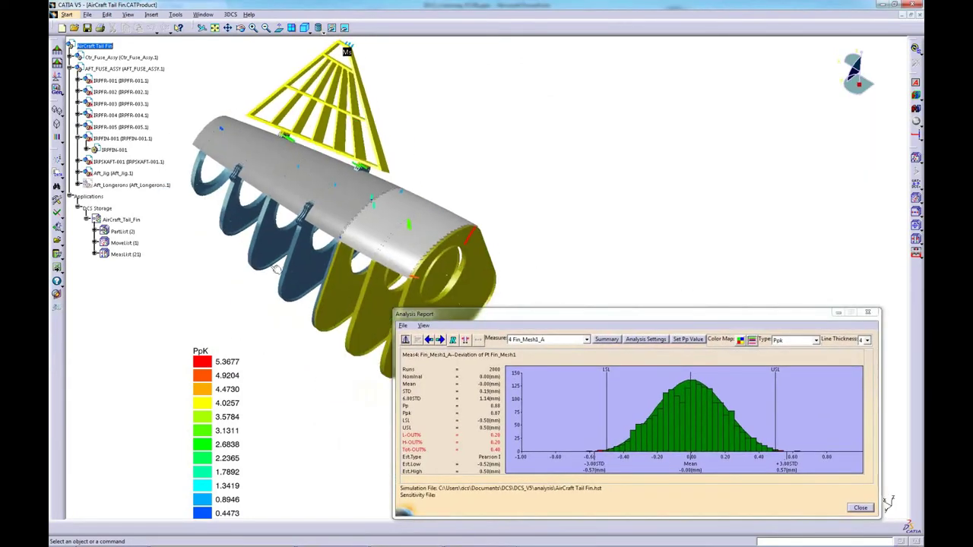
Set the tolerance magnification scale to 3 and rerun the simulation, continuing past the assembly status check and overwriting AirCraft Tail Fin.hst.
click(57, 202)
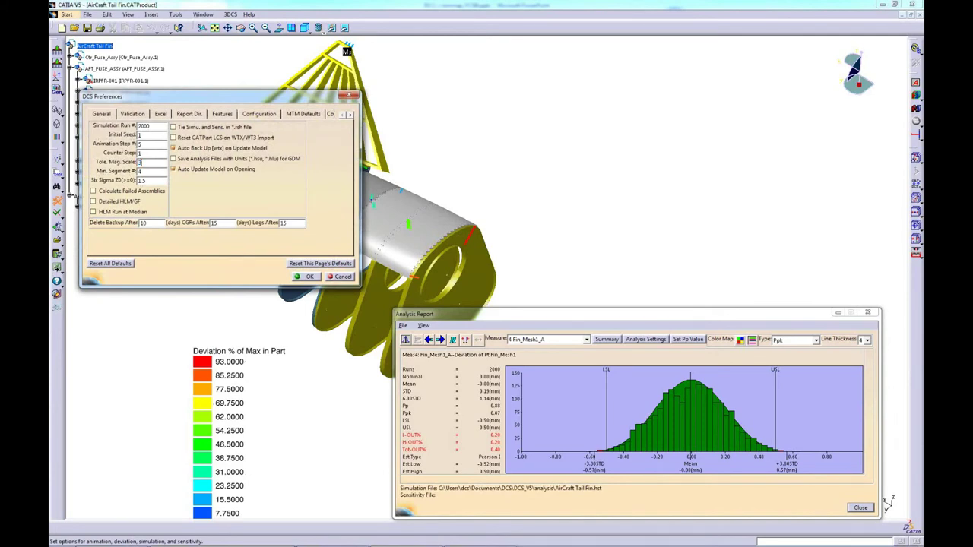
click(304, 277)
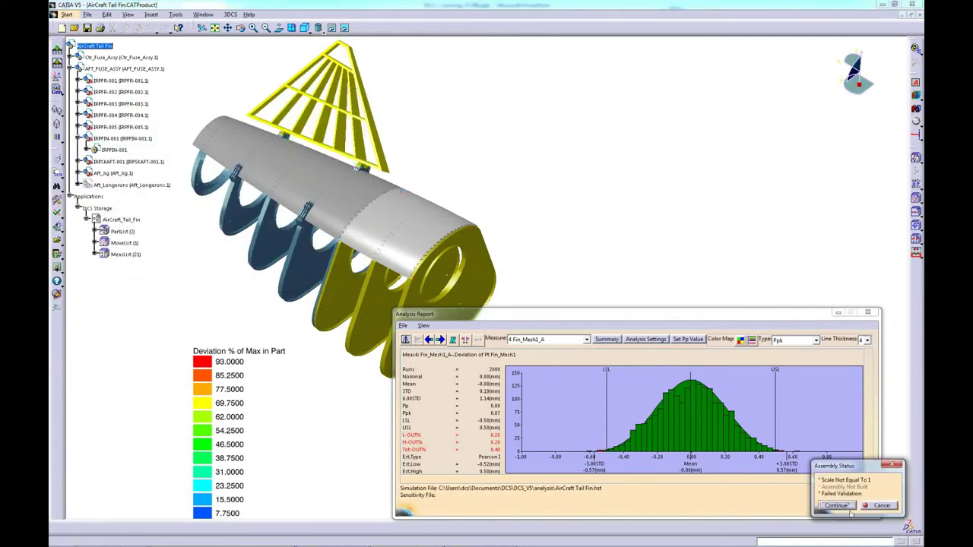
click(845, 507)
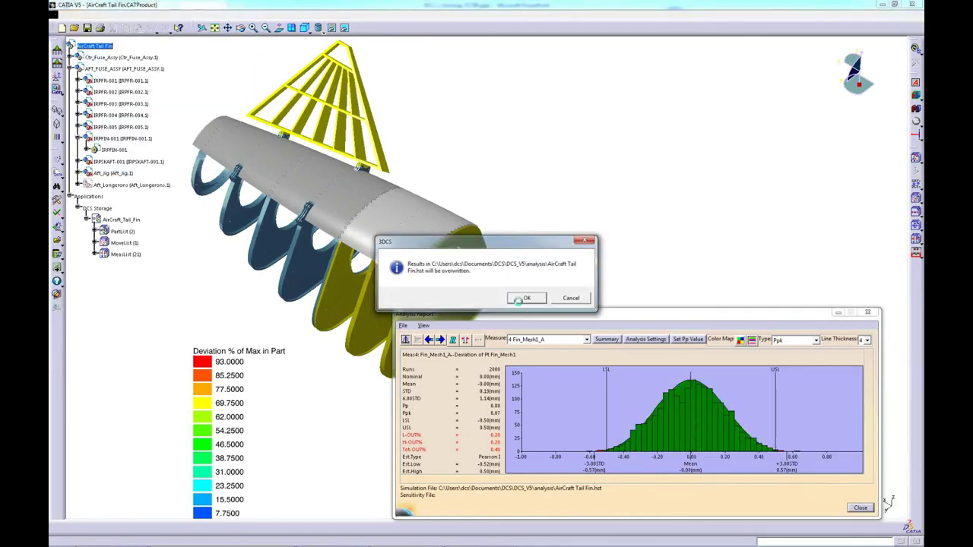
click(521, 299)
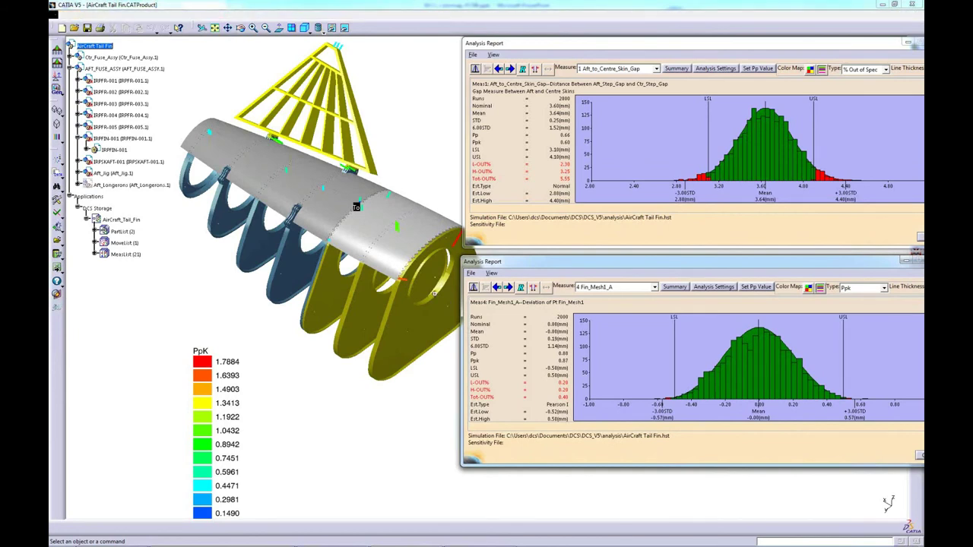
Set the new Analysis Report's color map type to Ppk and show measure 2 Aft_to_Ctr_Skin_Step in both reports.
click(538, 138)
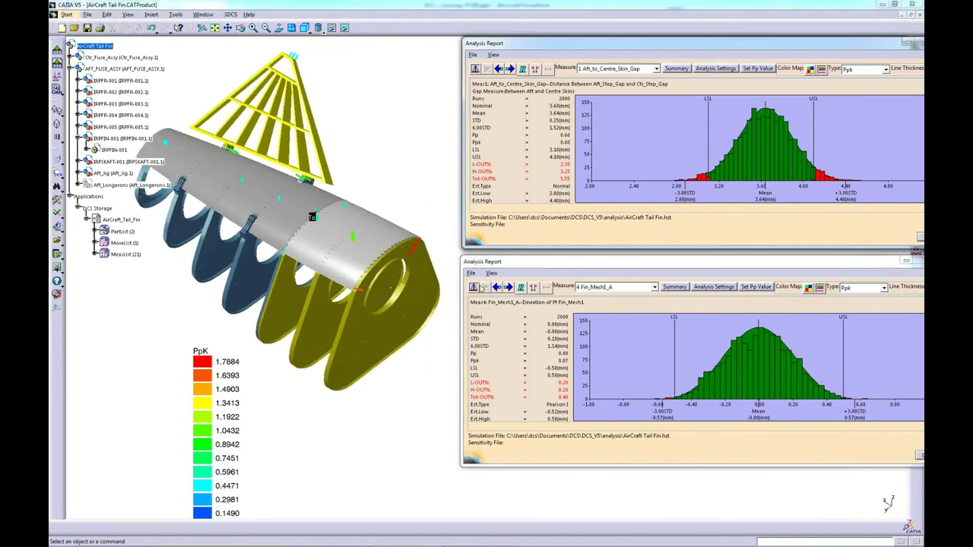
click(496, 287)
click(495, 287)
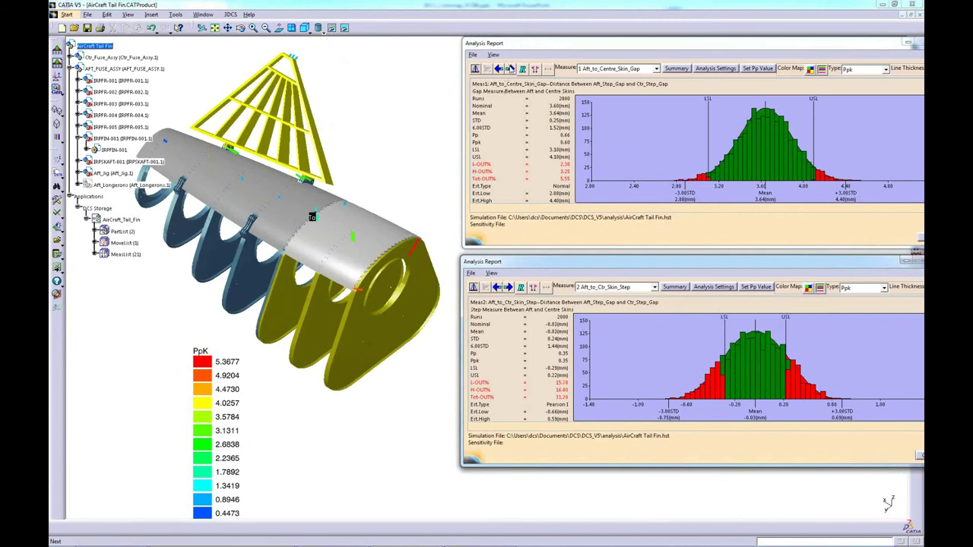
click(510, 68)
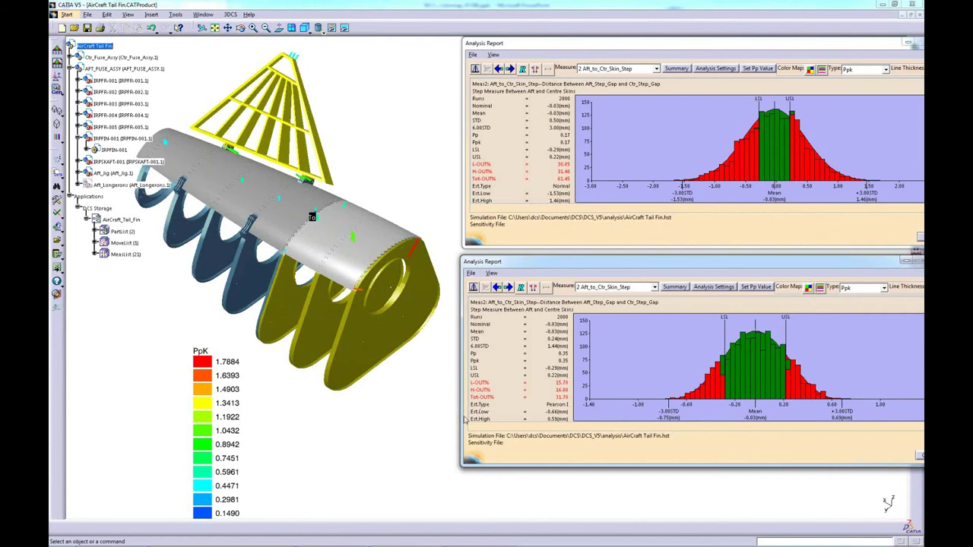
Set the first simulation's report to % Out of Spec and examine the Aft_to_Ctr_Skin_Step line on the fuselage up close.
click(881, 290)
click(878, 297)
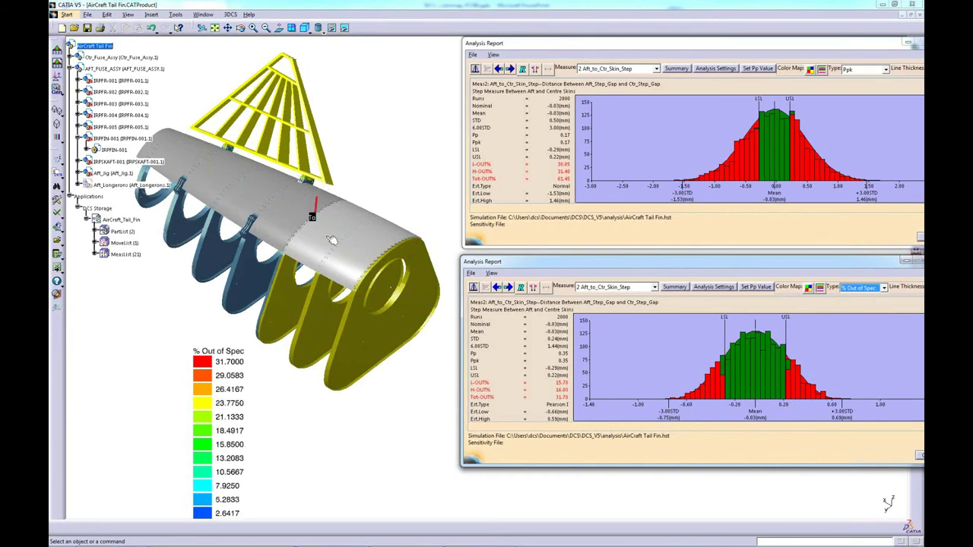
click(317, 210)
middle_drag(316, 210, 319, 175)
middle_drag(337, 230, 379, 268)
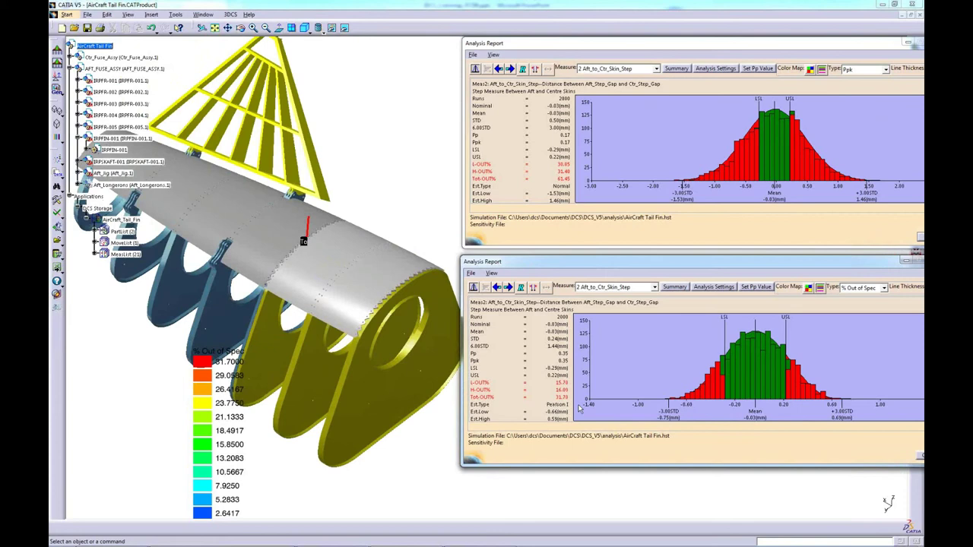
middle_drag(263, 346, 291, 316)
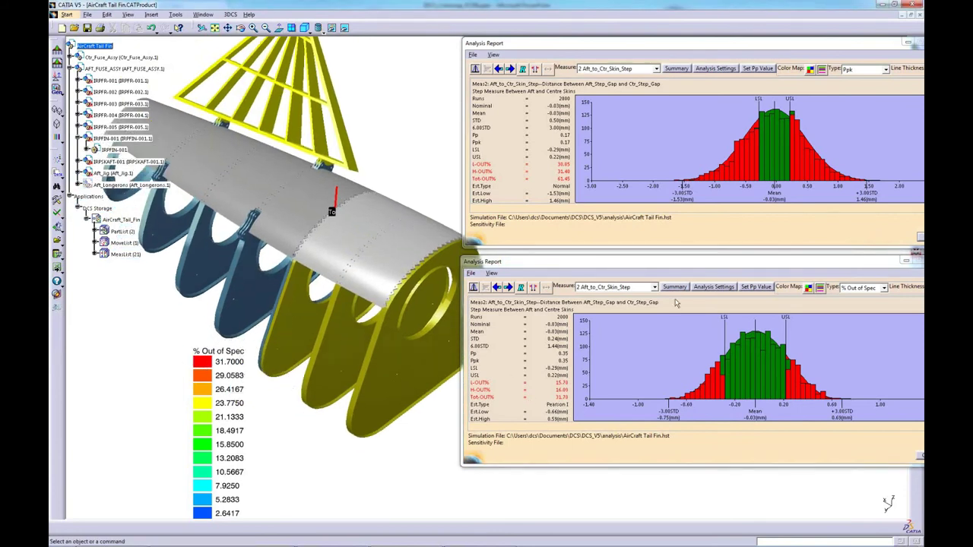
Set the magnified simulation's report to % Out of Spec and alternate between both reports to compare their color maps.
click(650, 140)
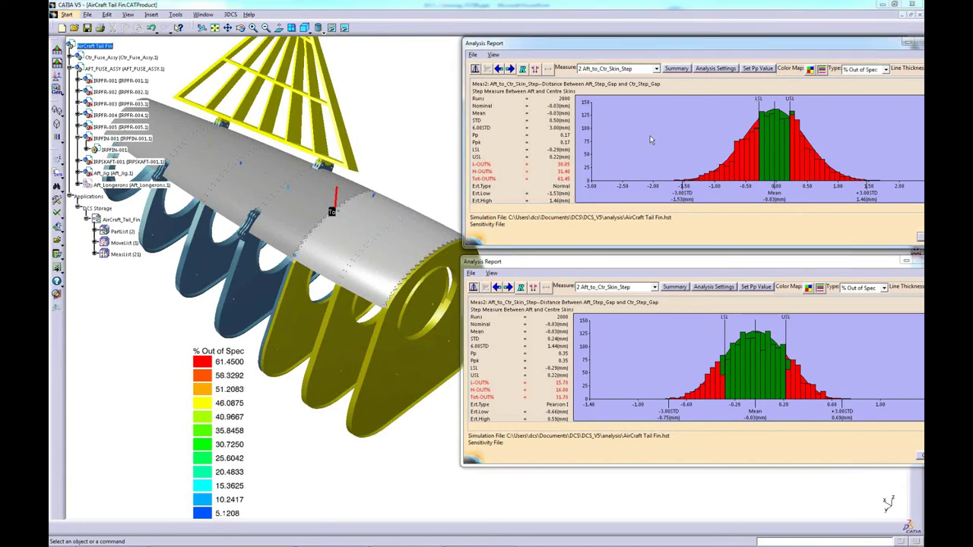
ctrl+middle_drag(339, 200, 278, 178)
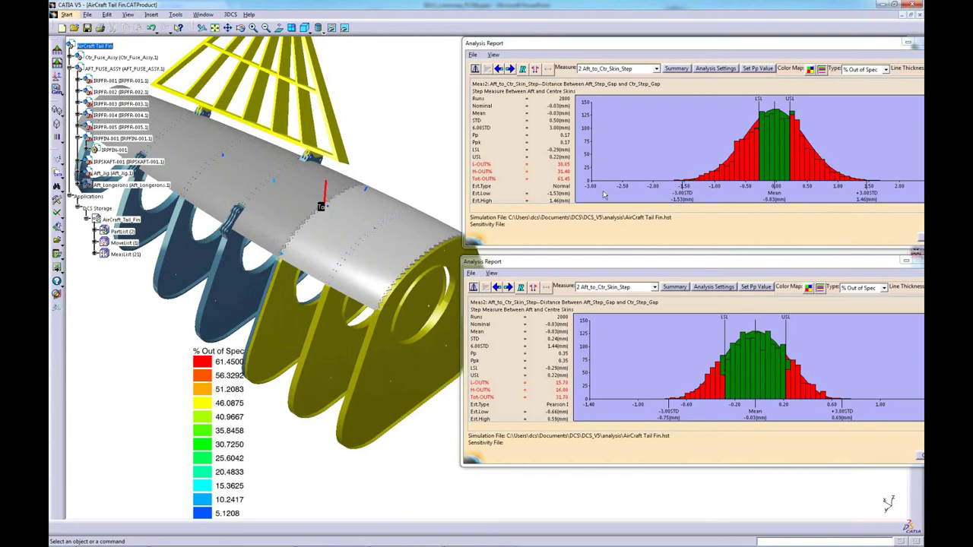
click(667, 349)
click(624, 145)
click(637, 351)
click(612, 146)
click(633, 346)
click(630, 181)
click(641, 338)
click(625, 152)
Change the color map type of both Analysis Reports to 6 STD and finally to Ppk.
click(884, 289)
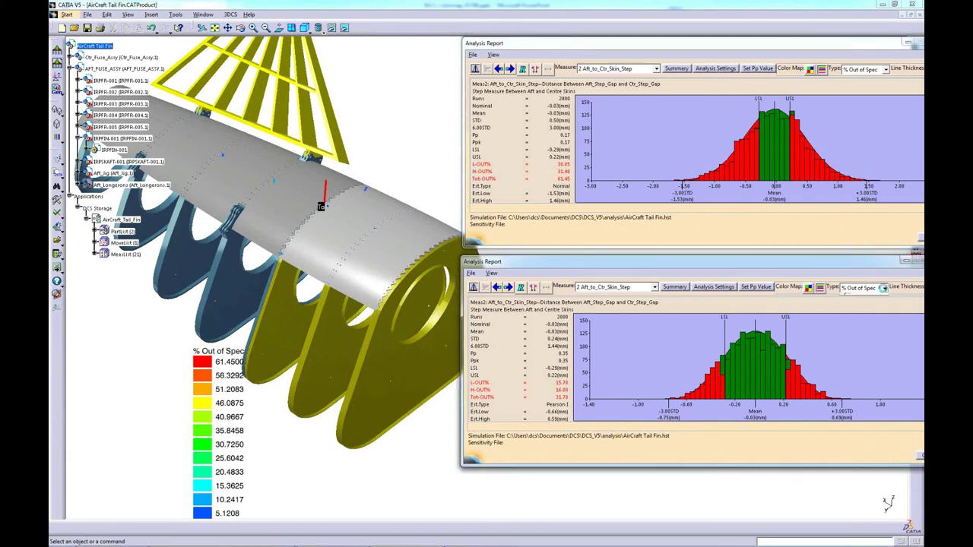
click(854, 305)
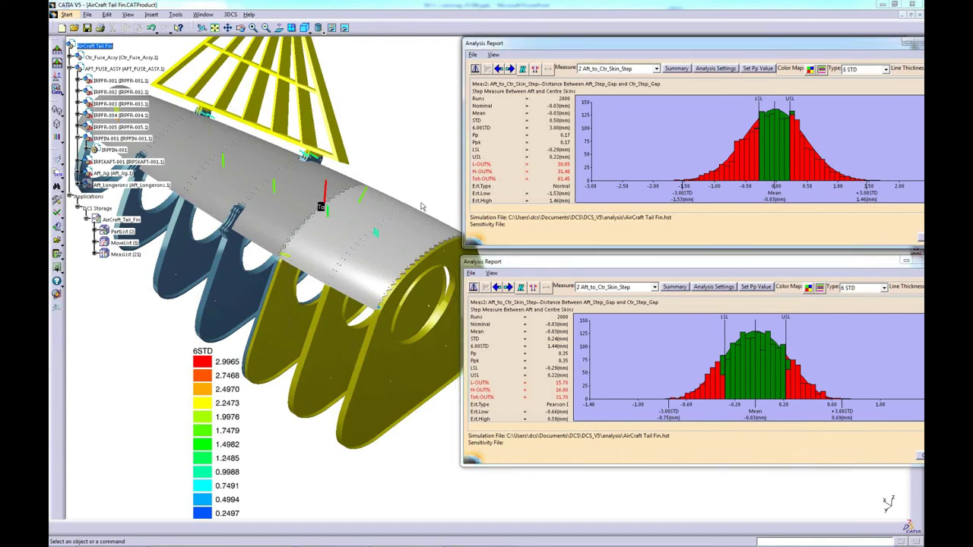
click(886, 70)
click(865, 93)
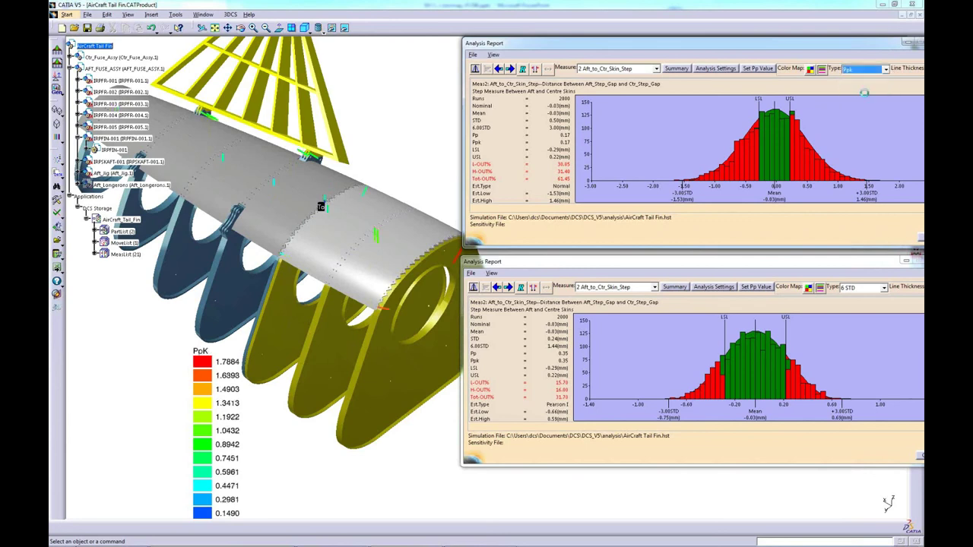
click(883, 287)
click(866, 310)
Alternate between the two Analysis Reports to compare the Ppk color maps of the original and magnified simulations.
click(693, 45)
click(641, 336)
click(589, 362)
click(589, 362)
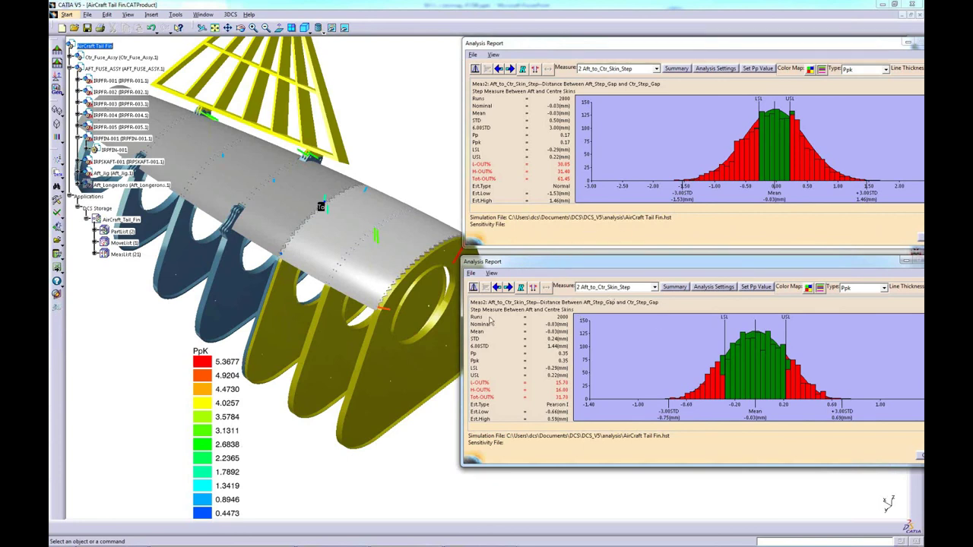
click(591, 190)
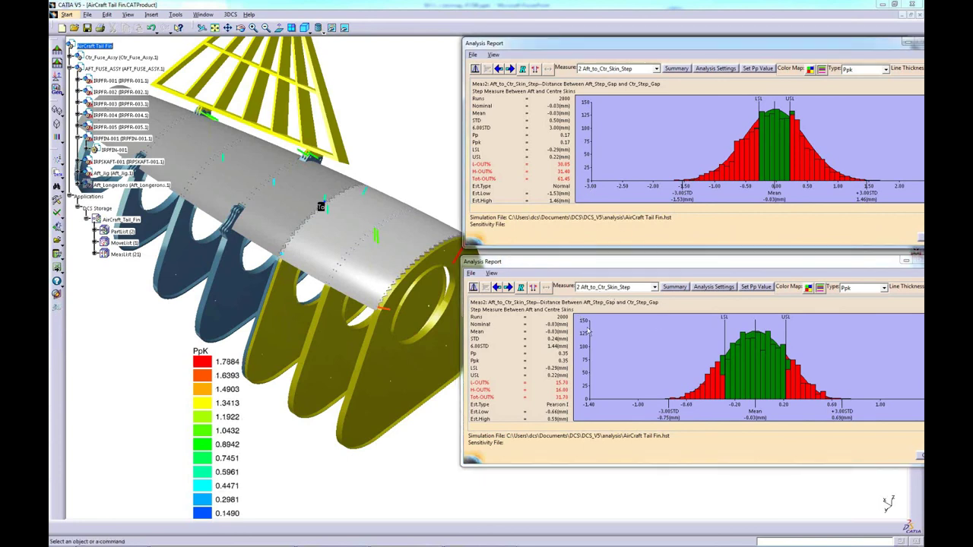